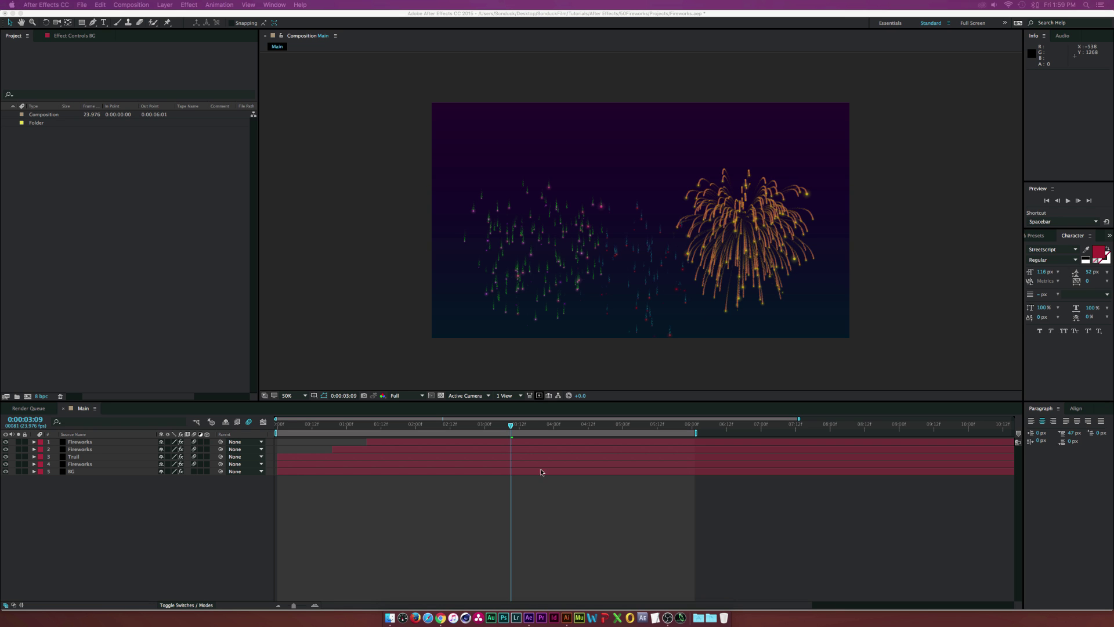
Preview the finished Fireworks.mov video from Finder and return to After Effects
{"action": "left_click", "coordinate": [389, 619]}
{"action": "left_click_drag", "start_coordinate": [505, 152], "coordinate": [314, 110]}
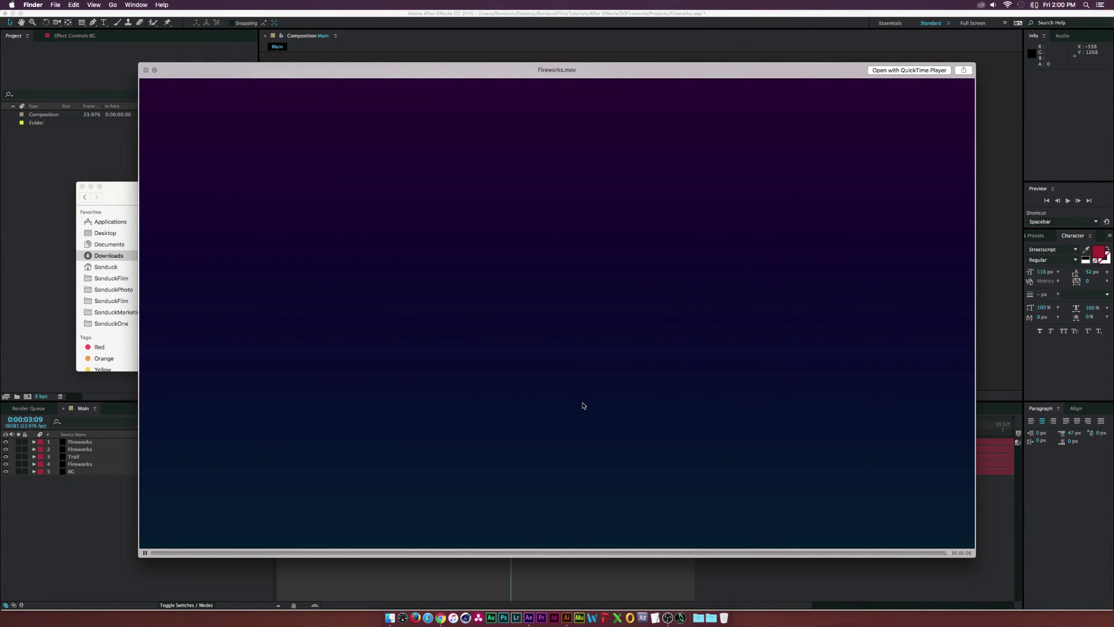
{"action": "key", "text": "space"}
{"action": "left_click", "coordinate": [51, 541]}
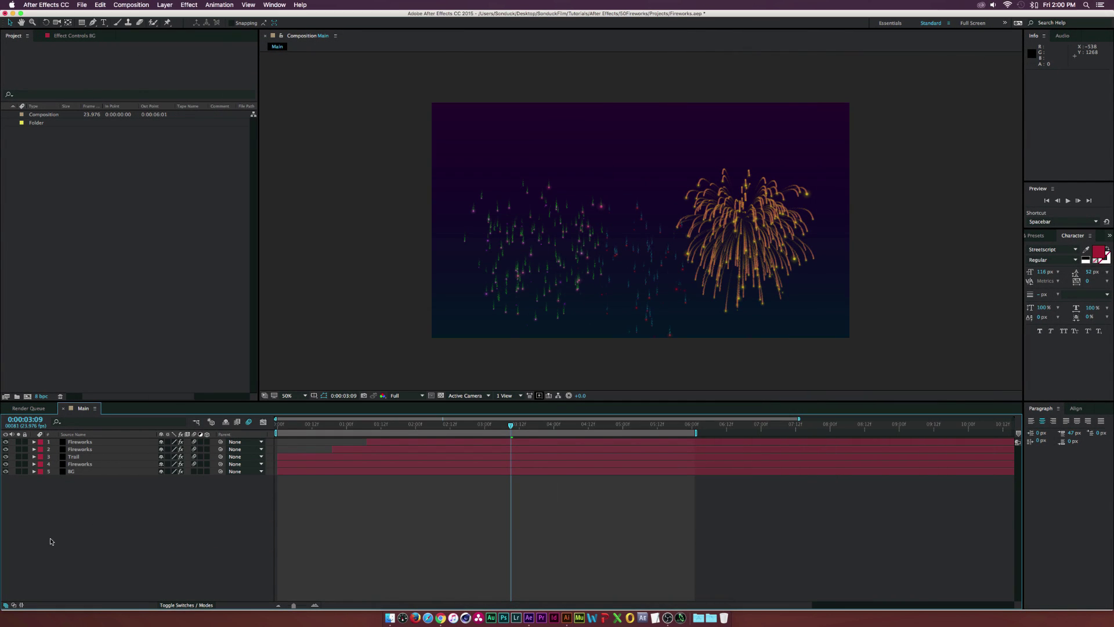
Create a new composition named TUT
{"action": "left_click", "coordinate": [27, 397]}
{"action": "type", "text": "TUT"}
{"action": "key", "text": "Return"}
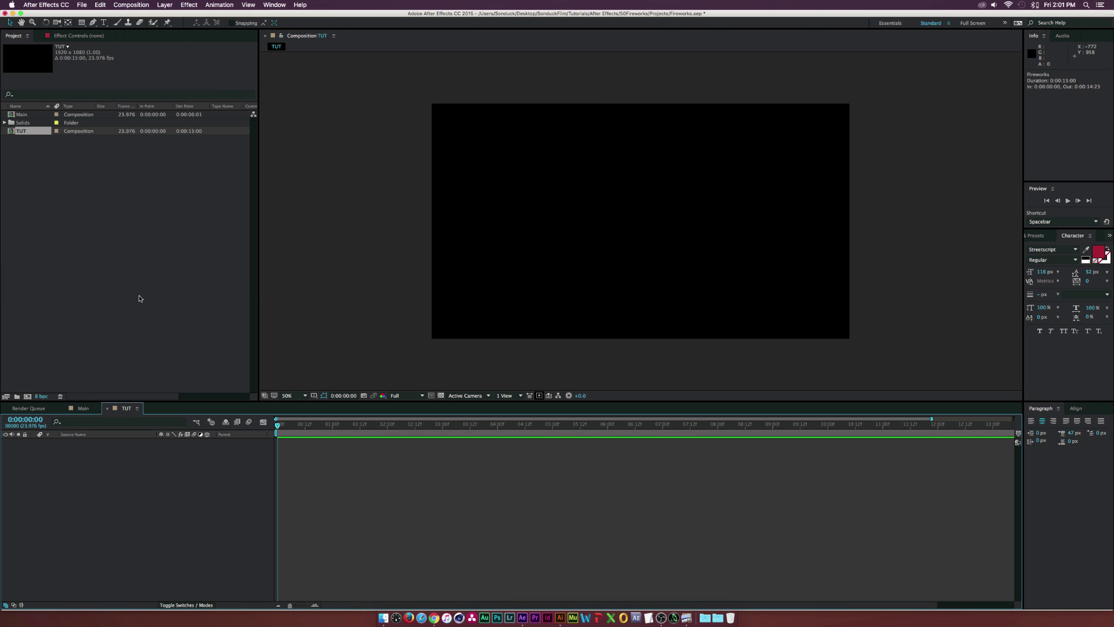
Add a composition-sized black solid layer named Fireworks
{"action": "left_click", "coordinate": [164, 5]}
{"action": "mouse_move", "coordinate": [168, 15]}
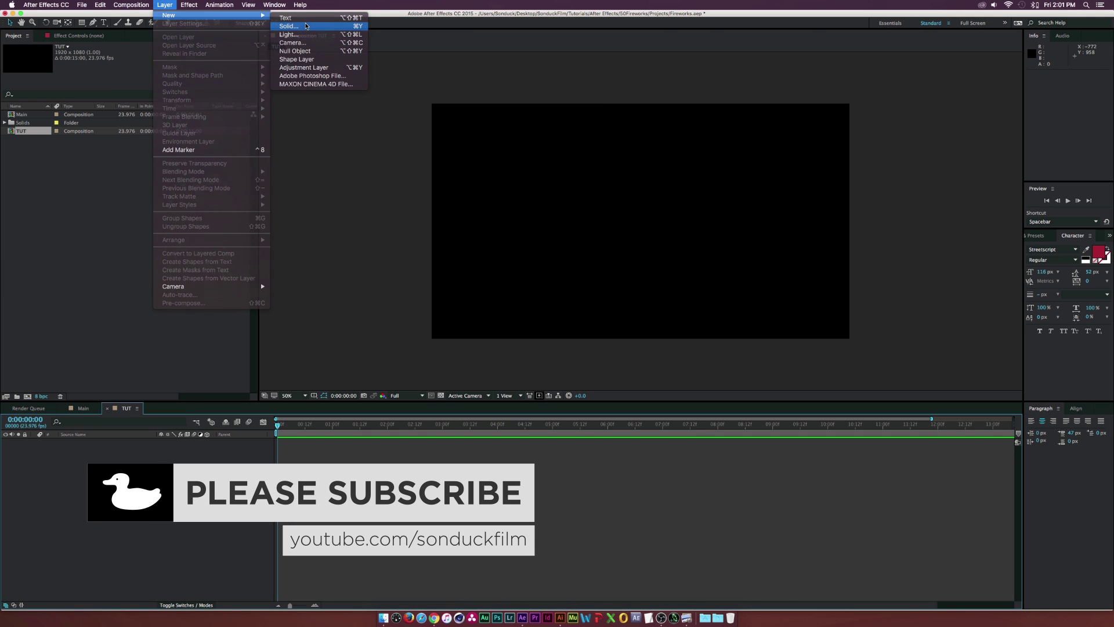
{"action": "left_click", "coordinate": [305, 27]}
{"action": "type", "text": "Fireworks"}
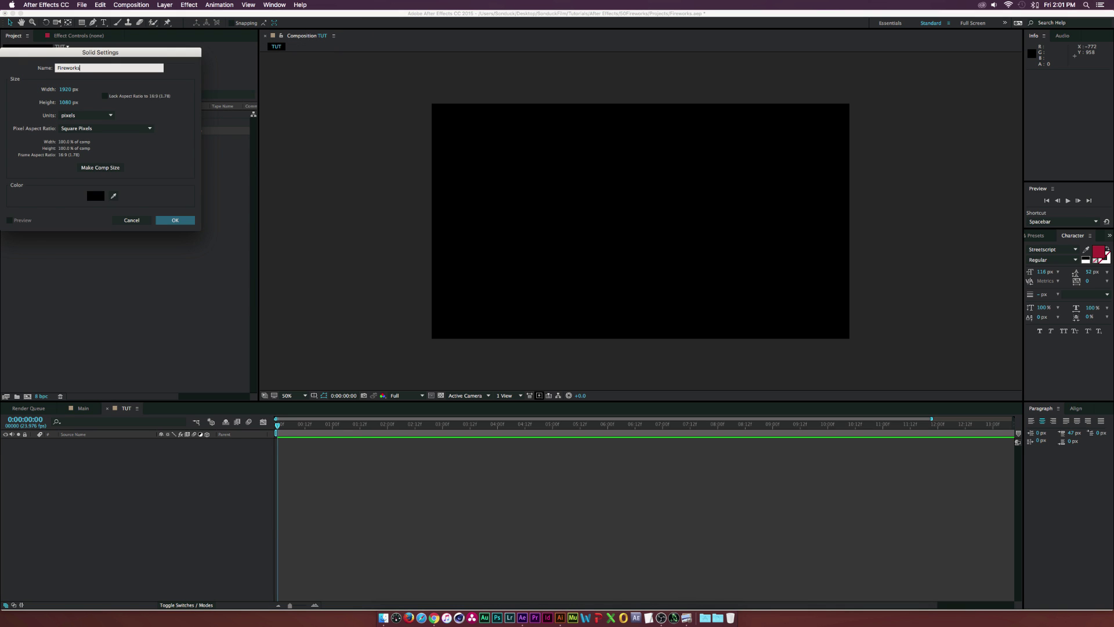
{"action": "key", "text": "Return"}
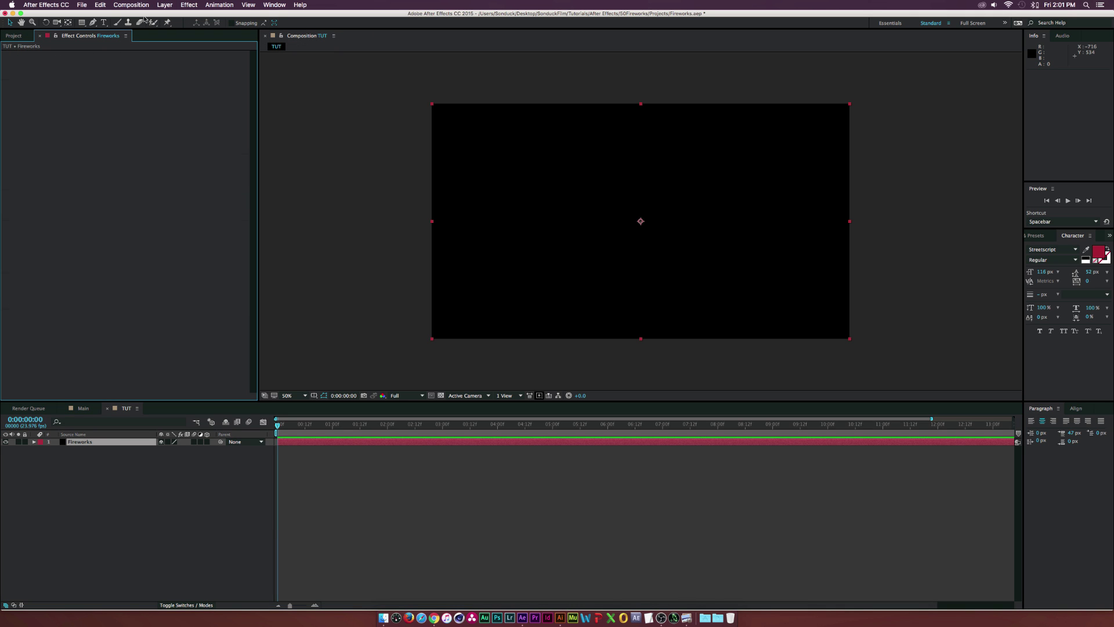
Apply the Trapcode Particular effect to the Fireworks solid and preview its default particles
{"action": "left_click", "coordinate": [185, 4]}
{"action": "mouse_move", "coordinate": [212, 227]}
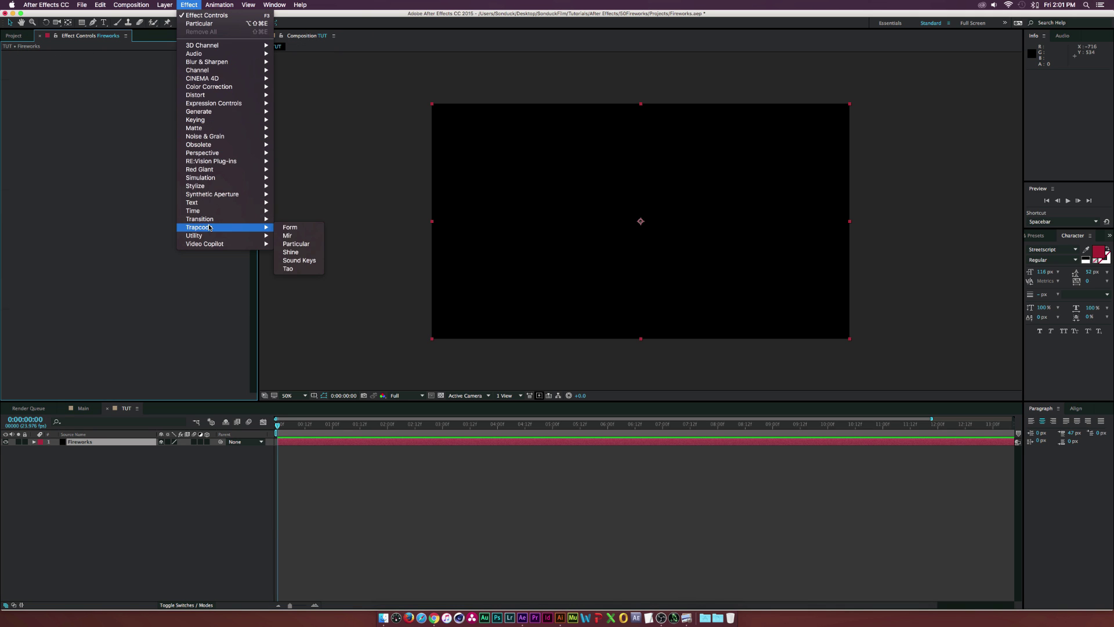
{"action": "left_click", "coordinate": [305, 243]}
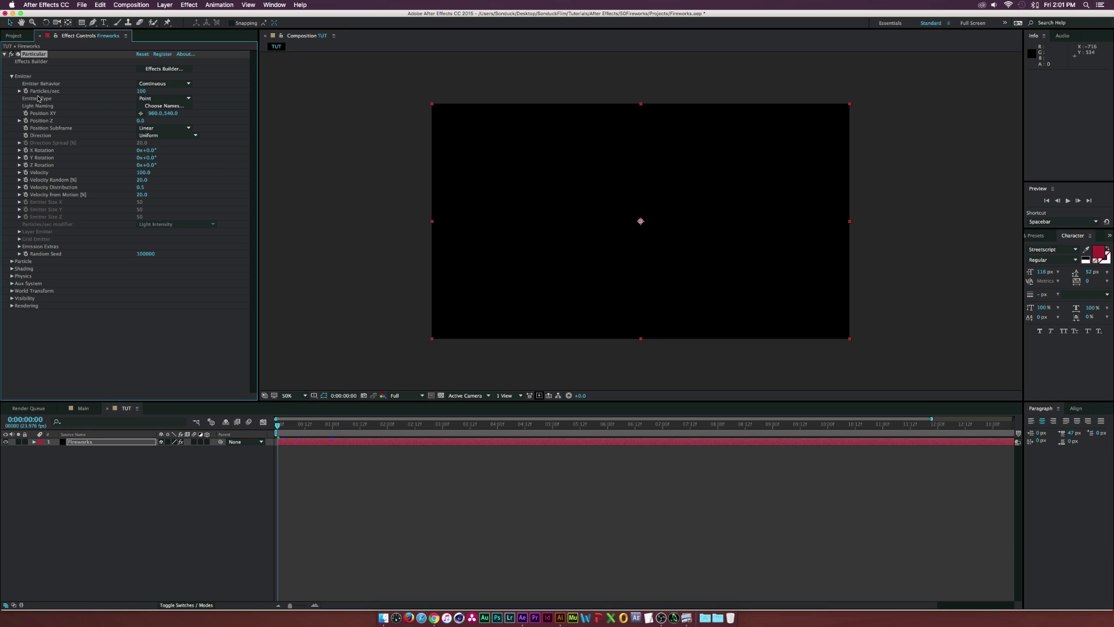
{"action": "left_click_drag", "start_coordinate": [278, 425], "coordinate": [361, 432]}
{"action": "key", "text": "space"}
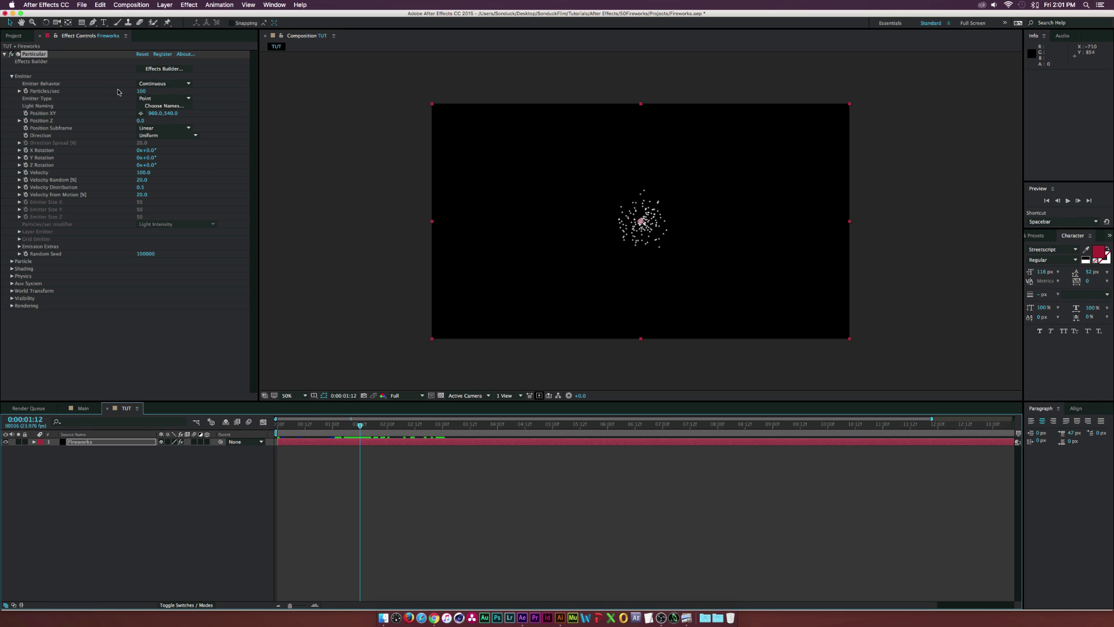
Set Particles/sec to 8000, keyframe it at 0:00:01:12 and reveal the layer's keyframes in the timeline
{"action": "left_click", "coordinate": [141, 91]}
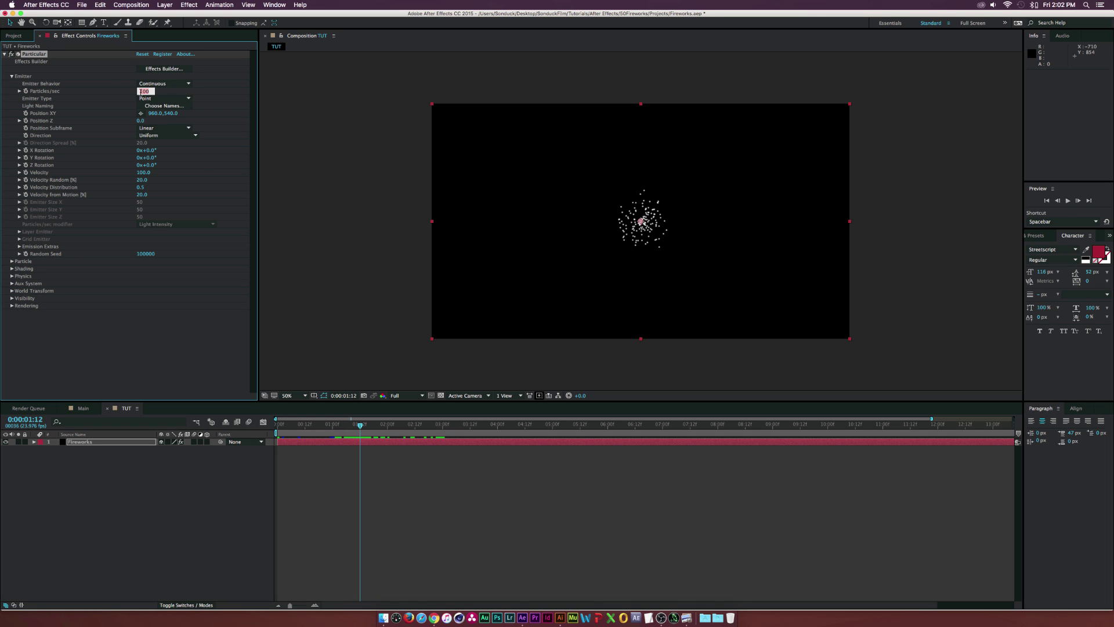
{"action": "left_click", "coordinate": [189, 345]}
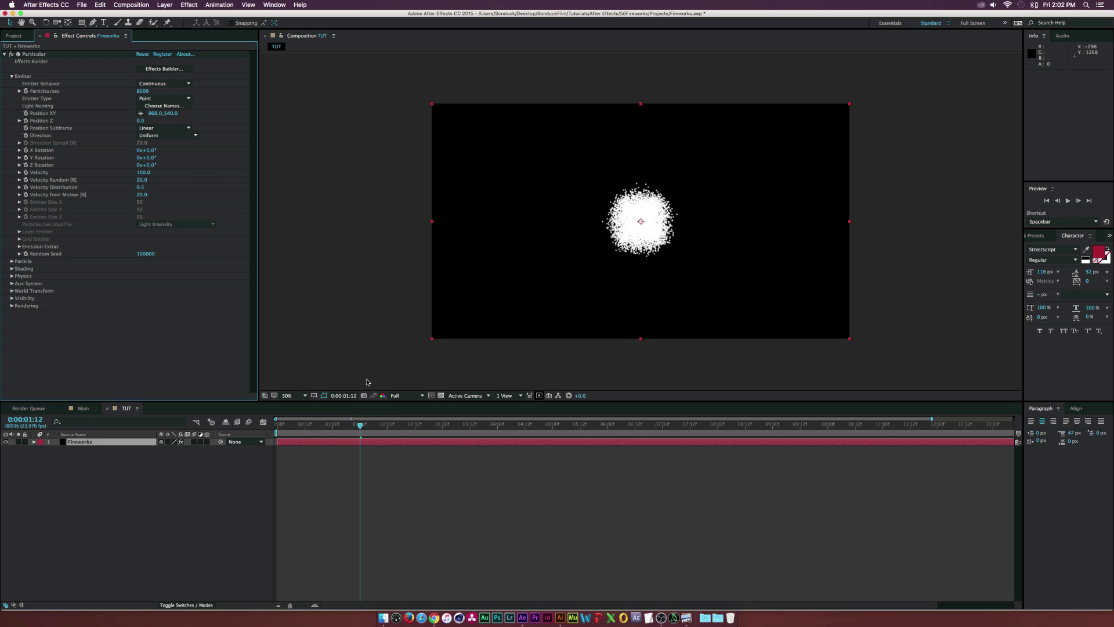
{"action": "left_click", "coordinate": [156, 428]}
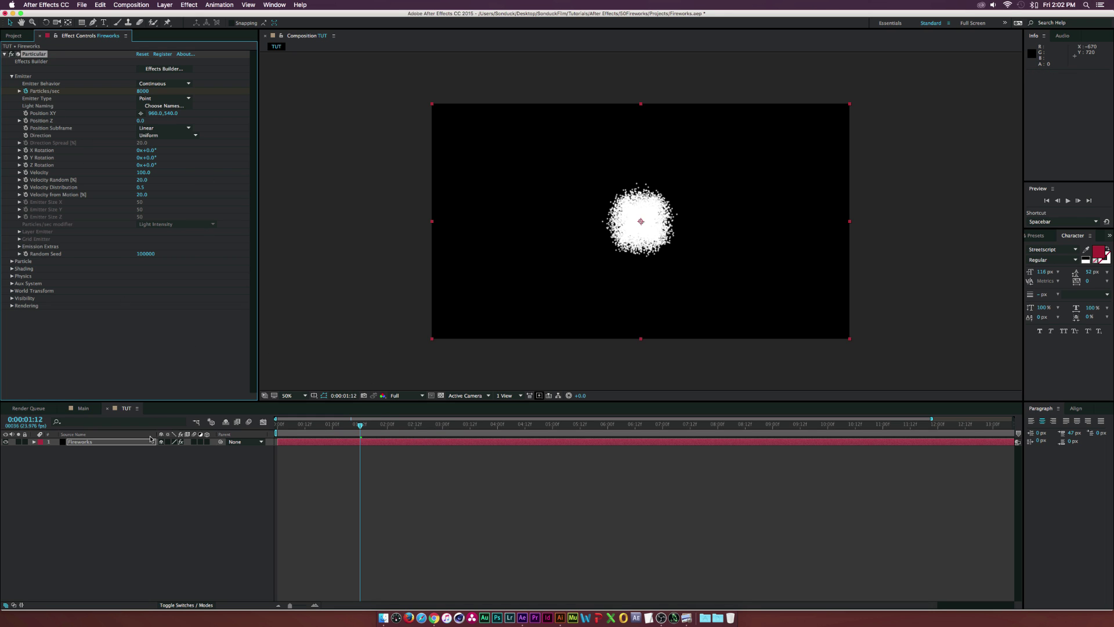
{"action": "key", "text": "u"}
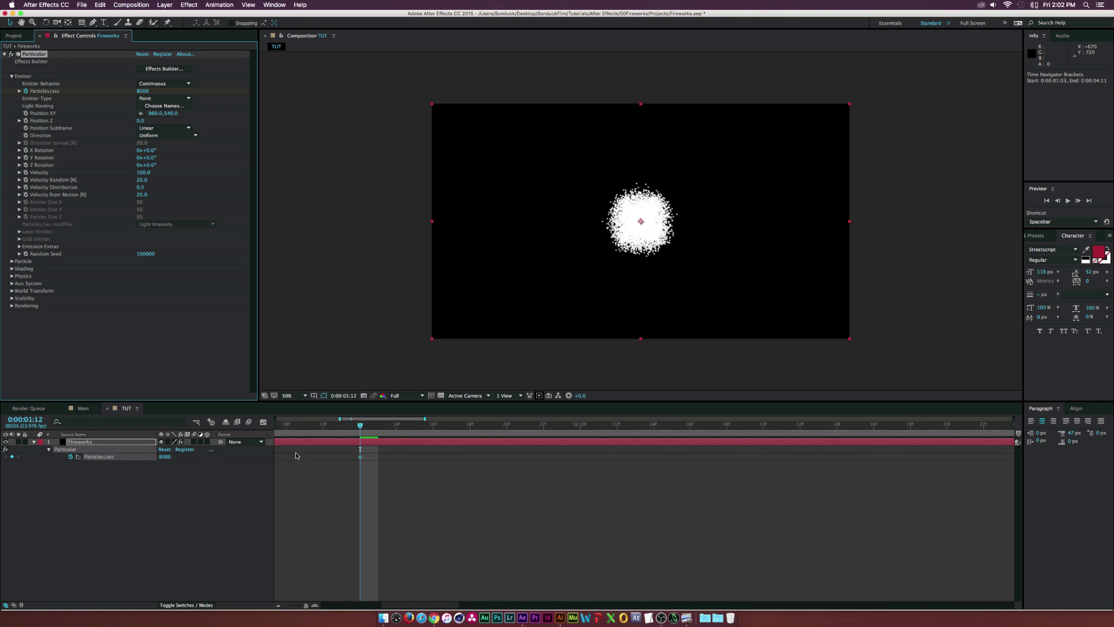
Add a Particles/sec keyframe of 0 one frame after the 8000 keyframe
{"action": "key", "text": "equal"}
{"action": "key", "text": "equal"}
{"action": "key", "text": "equal"}
{"action": "left_click", "coordinate": [348, 425]}
{"action": "left_click", "coordinate": [142, 91]}
{"action": "key", "text": "Return"}
Add a Particles/sec keyframe of 0 at 0:00:01:11, one frame before the 8000 keyframe, and scrub through the burst
{"action": "left_click_drag", "start_coordinate": [348, 425], "coordinate": [308, 426]}
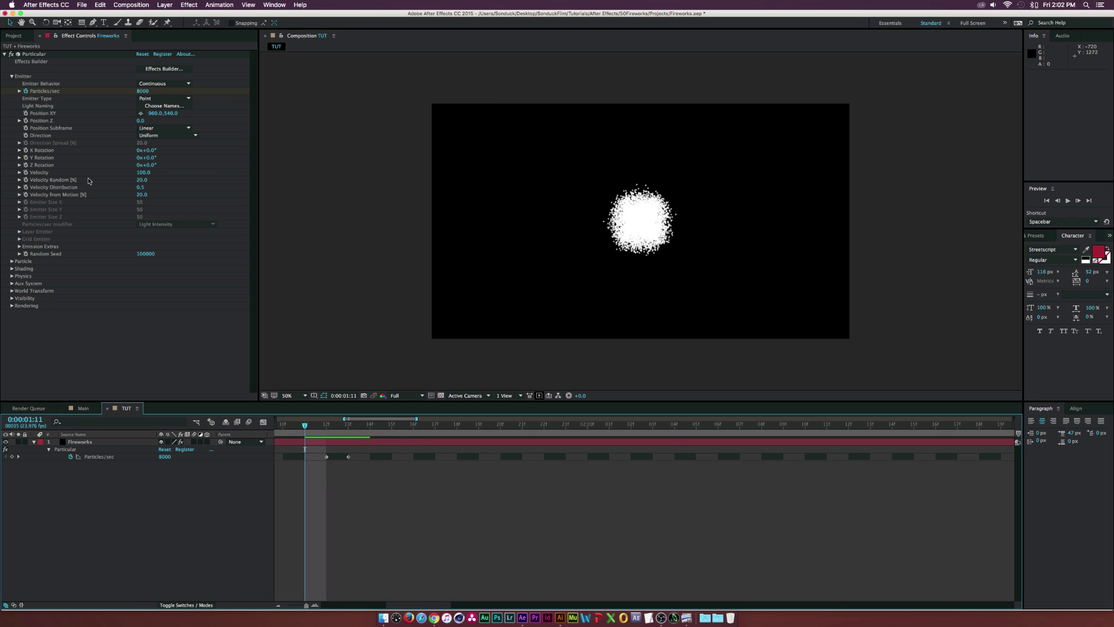
{"action": "left_click", "coordinate": [143, 92]}
{"action": "type", "text": "0"}
{"action": "key", "text": "Return"}
{"action": "left_click", "coordinate": [294, 442]}
{"action": "key", "text": ";"}
{"action": "left_click_drag", "start_coordinate": [305, 426], "coordinate": [463, 437]}
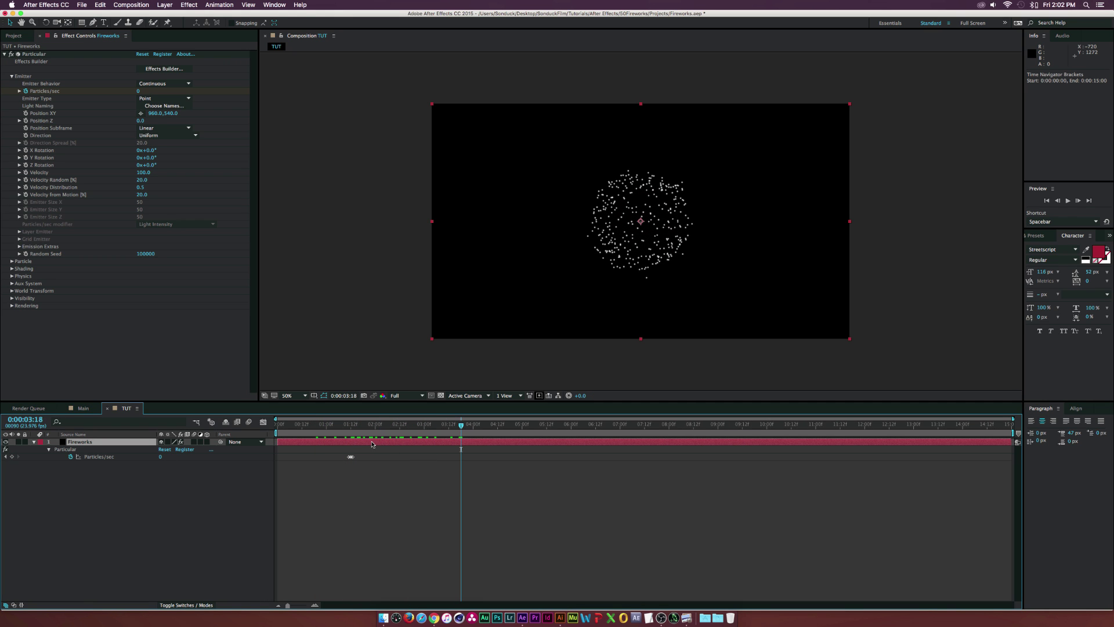
Move the three Particles/sec keyframes earlier, to about the one-second mark, and check the burst
{"action": "left_click", "coordinate": [350, 456]}
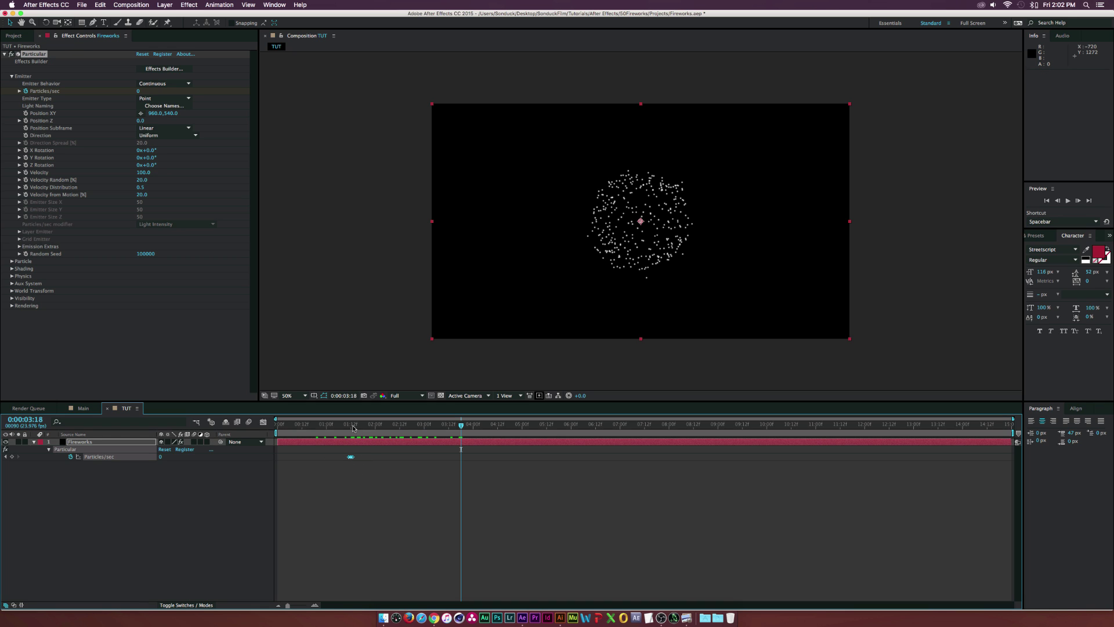
{"action": "left_click", "coordinate": [324, 428]}
{"action": "key", "text": "equal"}
{"action": "key", "text": "equal"}
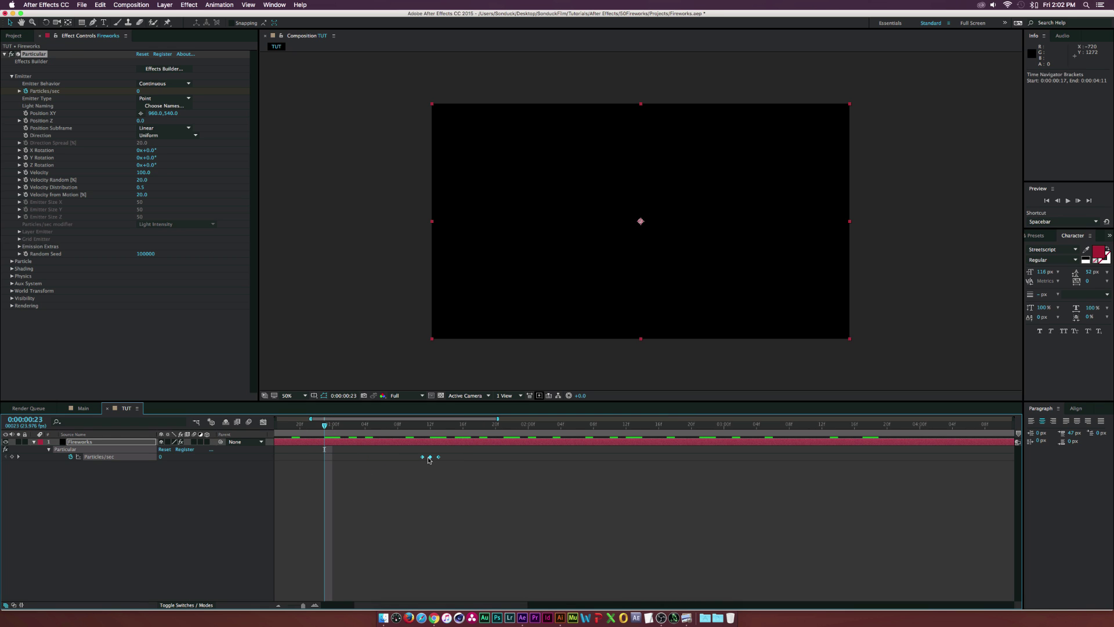
{"action": "mouse_move", "coordinate": [395, 460]}
{"action": "left_mouse_down"}
{"action": "mouse_move", "coordinate": [336, 459]}
{"action": "mouse_move", "coordinate": [326, 436]}
{"action": "mouse_move", "coordinate": [539, 440]}
{"action": "left_mouse_up"}
{"action": "key", "text": "minus"}
{"action": "key", "text": "minus"}
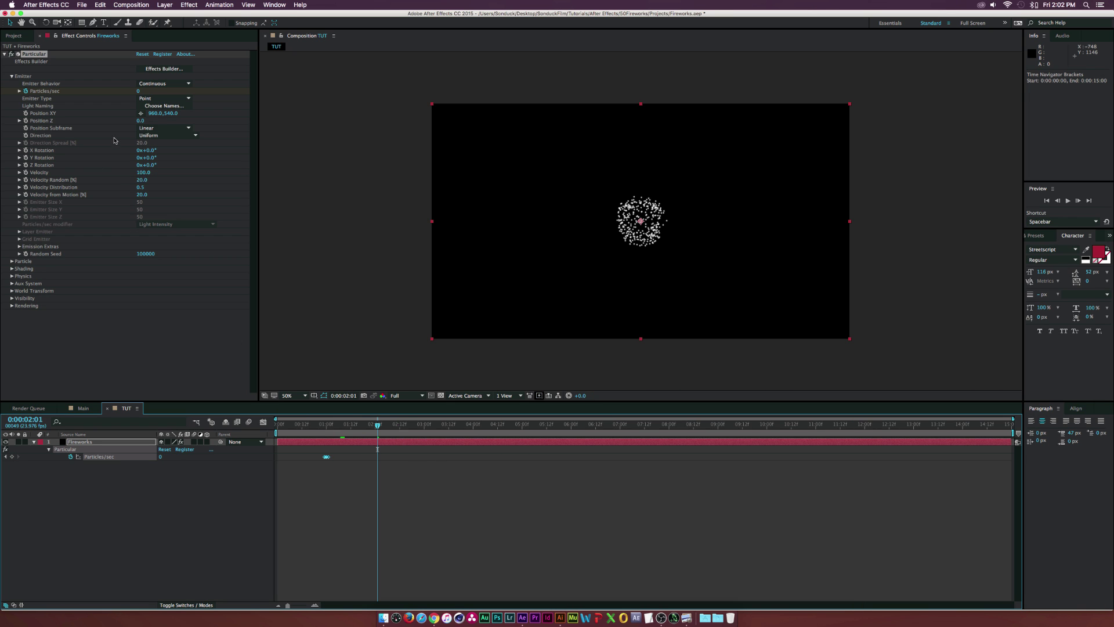
Set the emitter's Velocity to 2000
{"action": "left_click", "coordinate": [142, 173]}
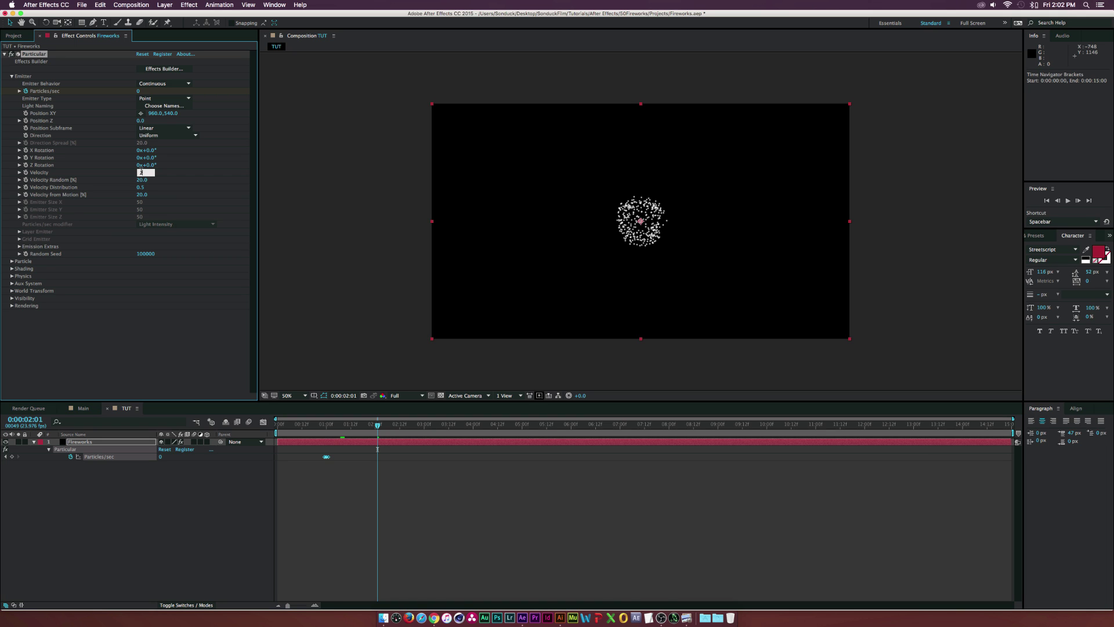
{"action": "type", "text": "2000"}
{"action": "key", "text": "Return"}
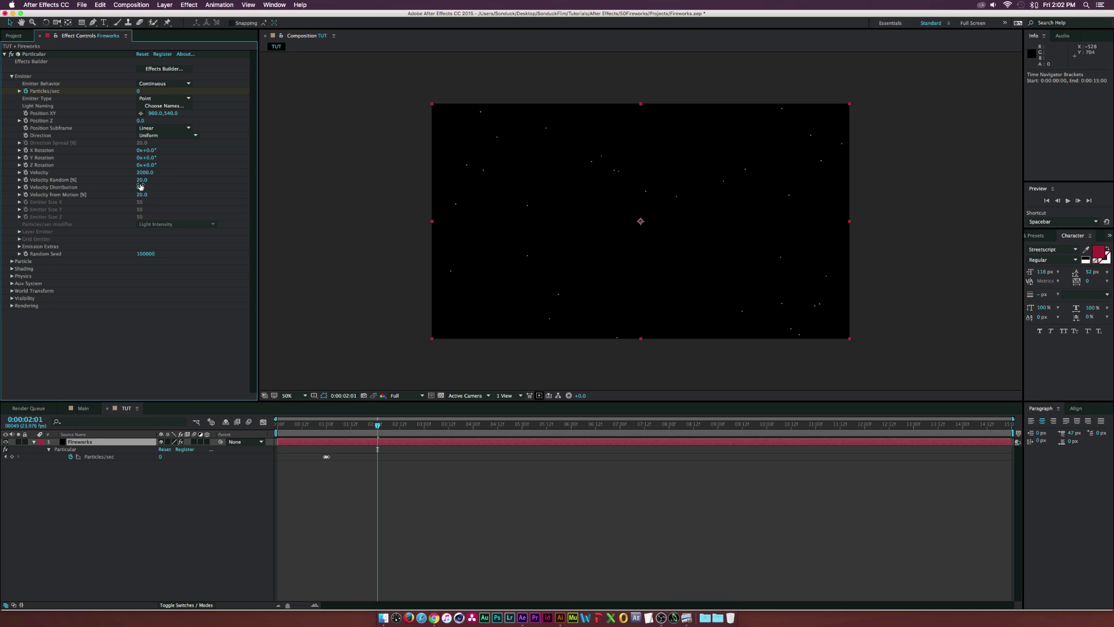
Raise Air Resistance in the Air physics settings to 6 and preview the burst
{"action": "left_click", "coordinate": [11, 277]}
{"action": "left_click", "coordinate": [19, 306]}
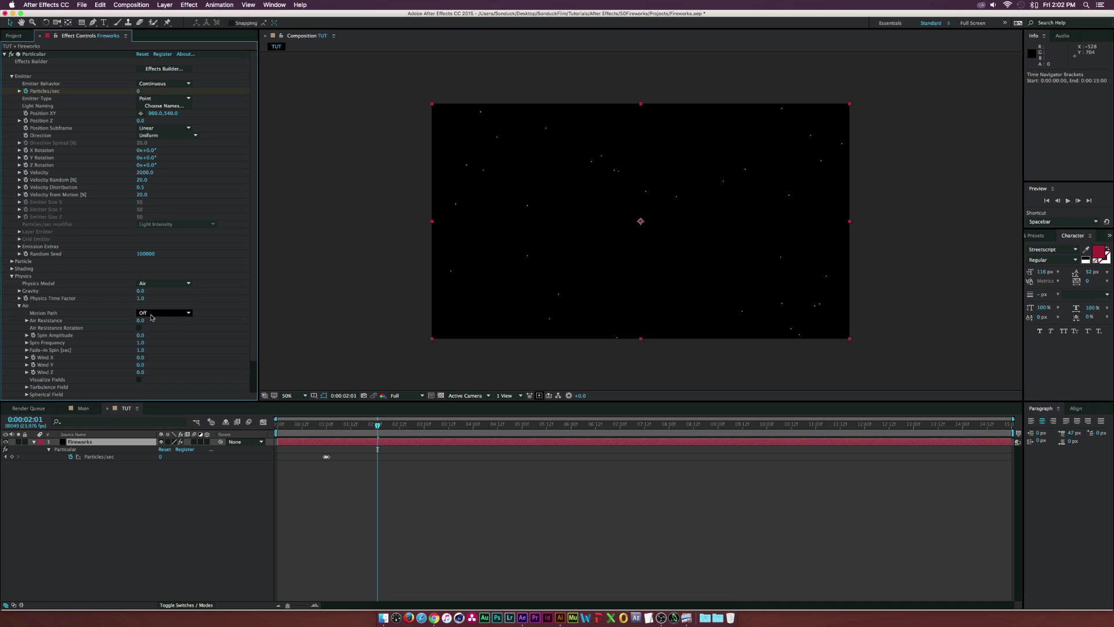
{"action": "left_click_drag", "start_coordinate": [141, 321], "coordinate": [166, 320]}
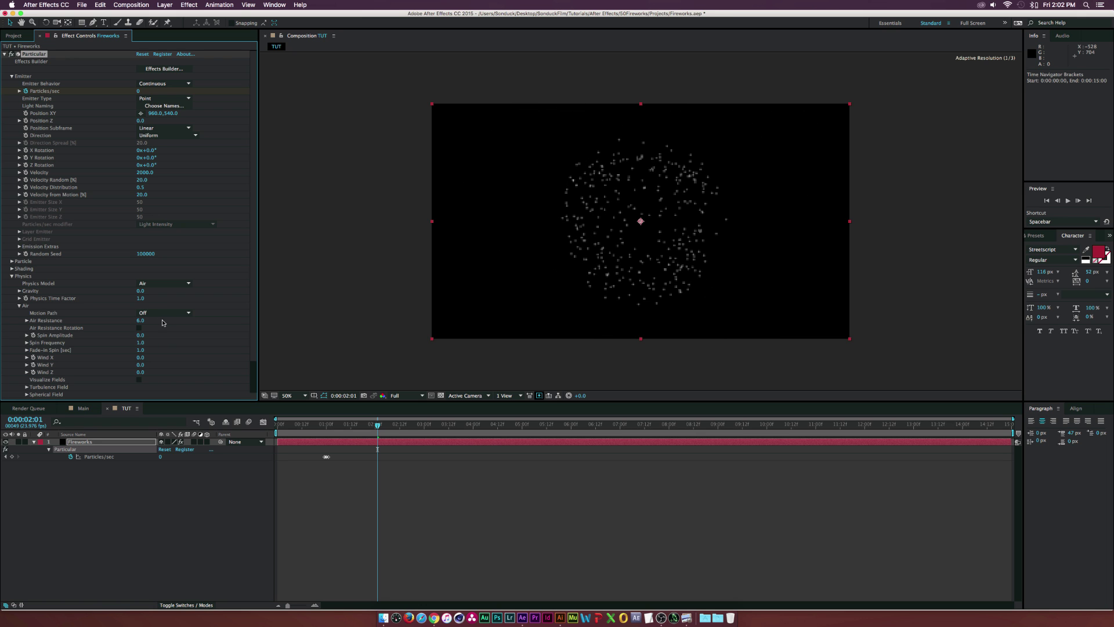
{"action": "left_click_drag", "start_coordinate": [367, 430], "coordinate": [286, 435]}
{"action": "key", "text": "space"}
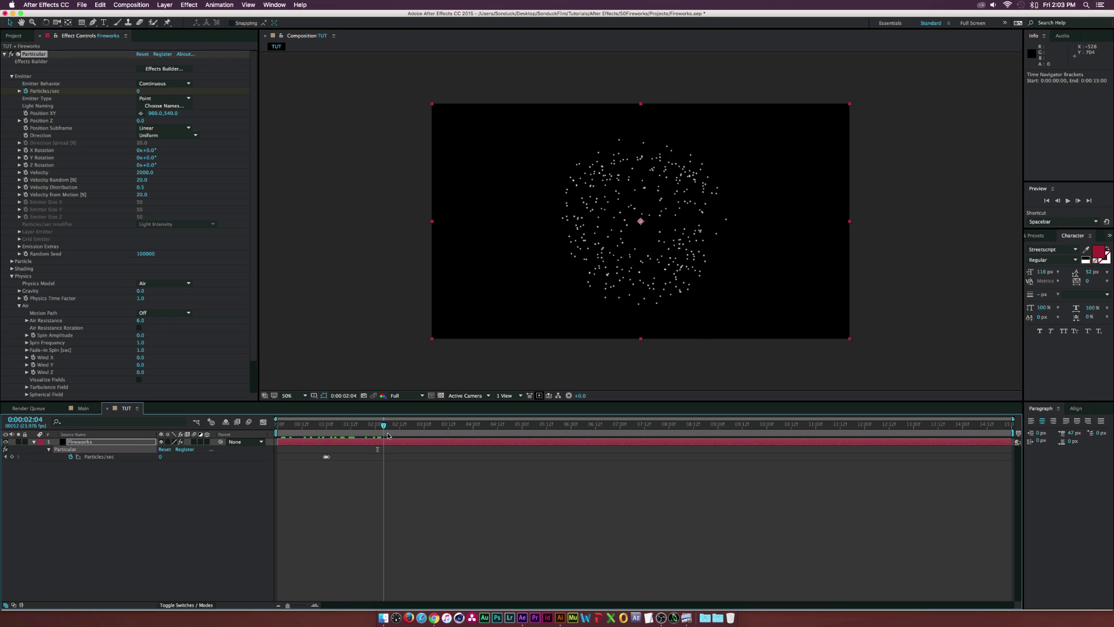
Try an Air Resistance of 3, settle on 4, and scrub through the explosion
{"action": "left_click", "coordinate": [141, 320]}
{"action": "type", "text": "3"}
{"action": "key", "text": "Return"}
{"action": "left_click", "coordinate": [140, 321]}
{"action": "type", "text": "4"}
{"action": "key", "text": "Return"}
{"action": "left_click_drag", "start_coordinate": [324, 424], "coordinate": [371, 426]}
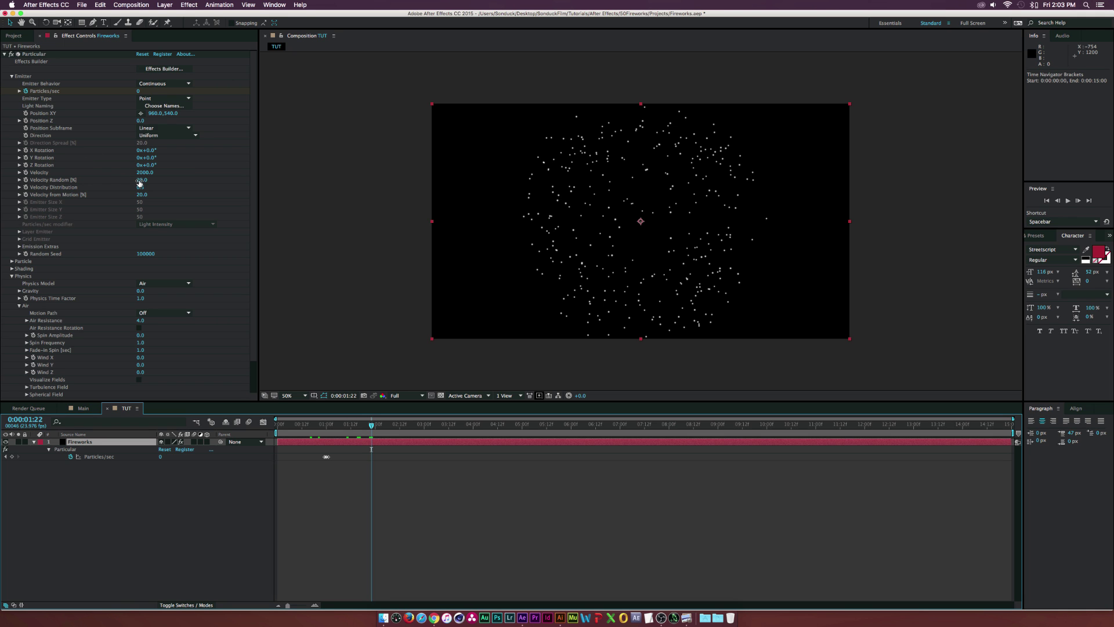
Set the emitter's Velocity Random to about 52 and Velocity from Motion to 0
{"action": "mouse_move", "coordinate": [140, 184]}
{"action": "left_mouse_down"}
{"action": "mouse_move", "coordinate": [155, 181]}
{"action": "mouse_move", "coordinate": [139, 190]}
{"action": "left_mouse_up"}
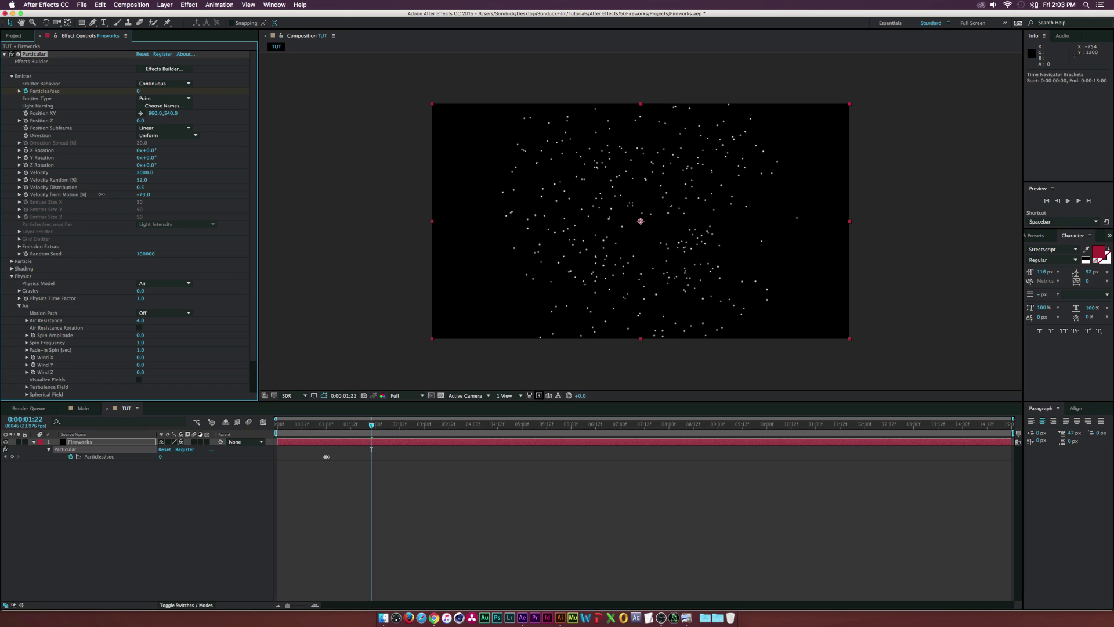
{"action": "left_click", "coordinate": [144, 195]}
{"action": "type", "text": "0"}
{"action": "key", "text": "Return"}
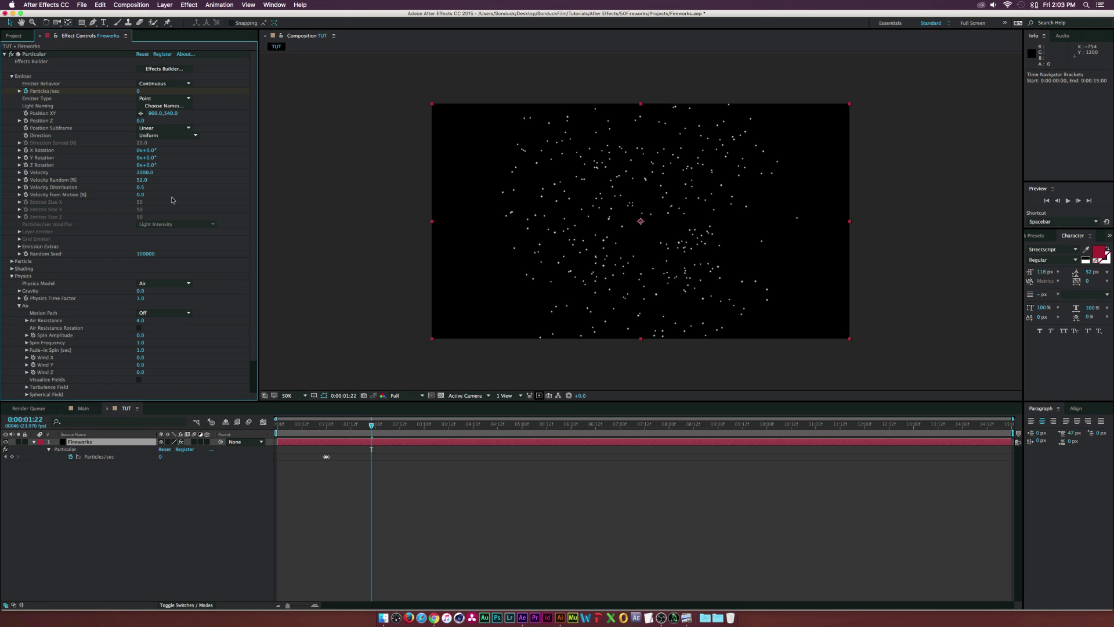
Change the Particle Type to Glow Sphere (No DOF) and set the particle Life to 2 seconds
{"action": "left_click", "coordinate": [10, 262]}
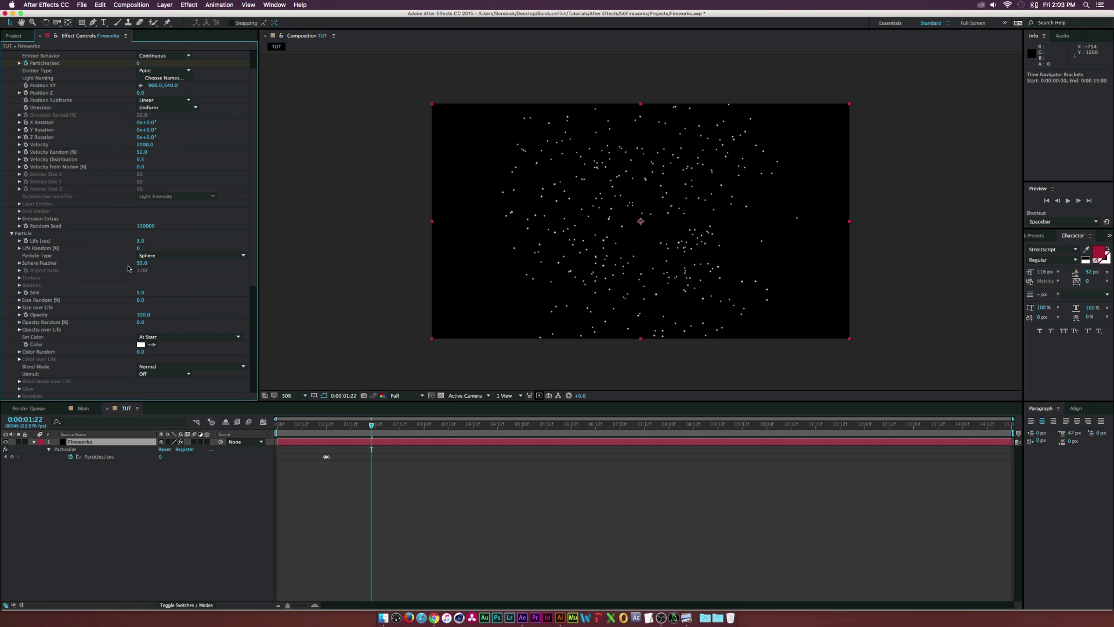
{"action": "left_click", "coordinate": [157, 256]}
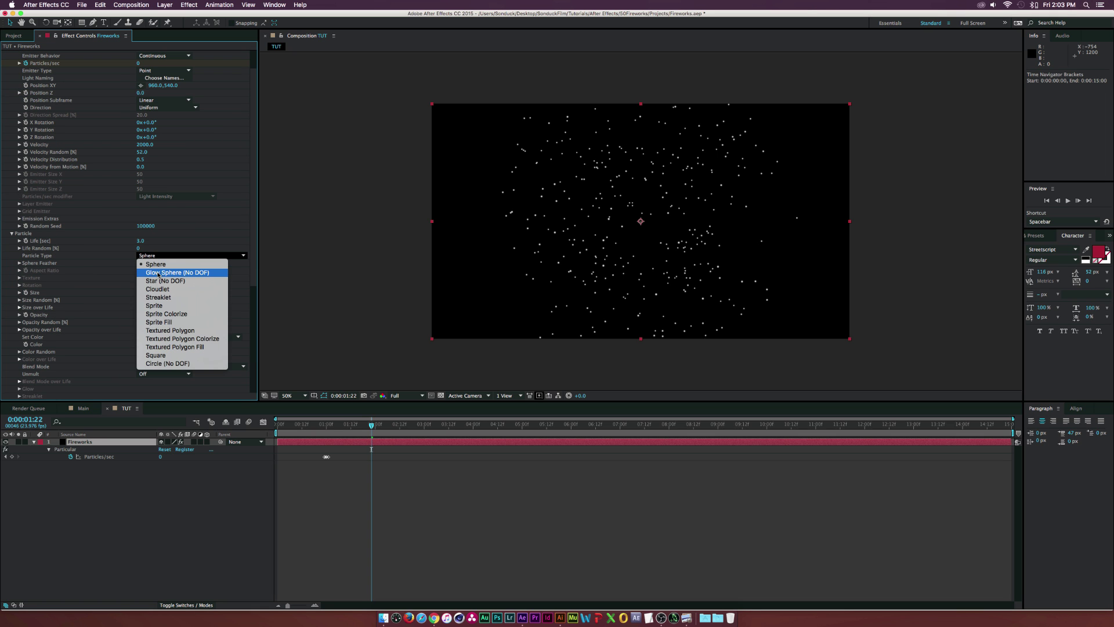
{"action": "left_click", "coordinate": [159, 273]}
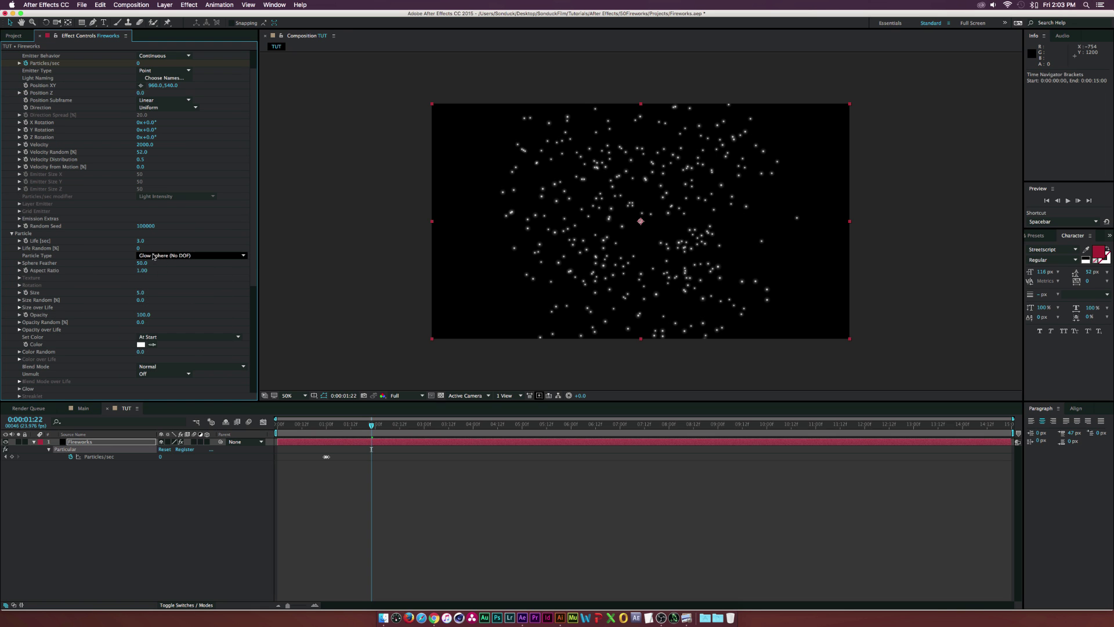
{"action": "left_click", "coordinate": [140, 240]}
{"action": "type", "text": "2"}
{"action": "key", "text": "Return"}
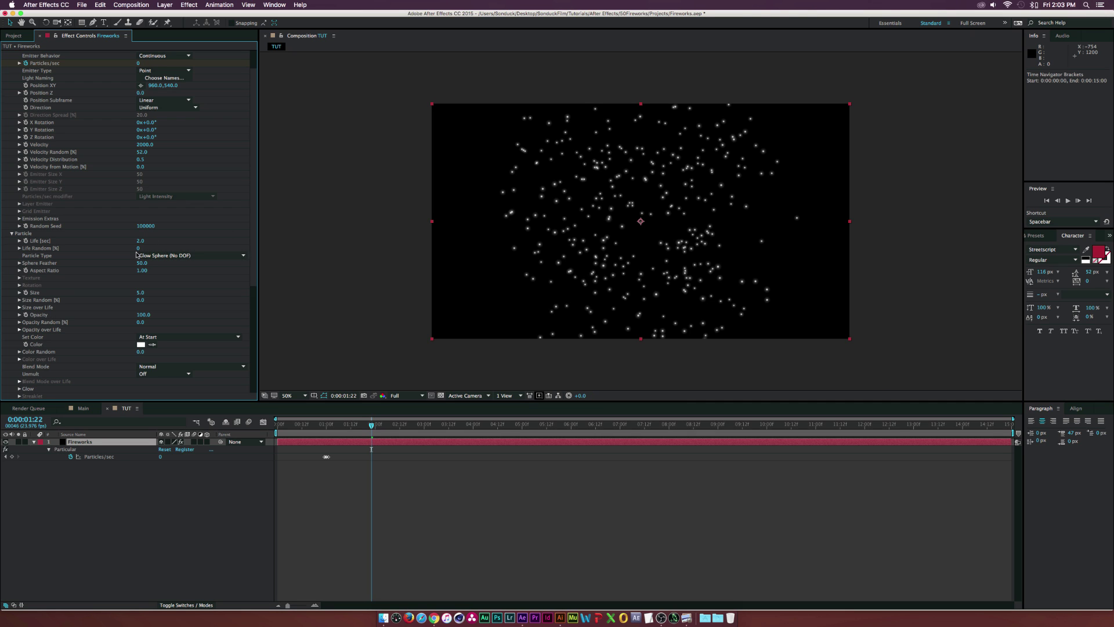
Set the particles' Life Random to 90 and scrub through the burst to check it
{"action": "left_click_drag", "start_coordinate": [138, 248], "coordinate": [156, 249]}
{"action": "left_click", "coordinate": [140, 248]}
{"action": "type", "text": "90"}
{"action": "key", "text": "Return"}
{"action": "left_click_drag", "start_coordinate": [332, 431], "coordinate": [381, 438]}
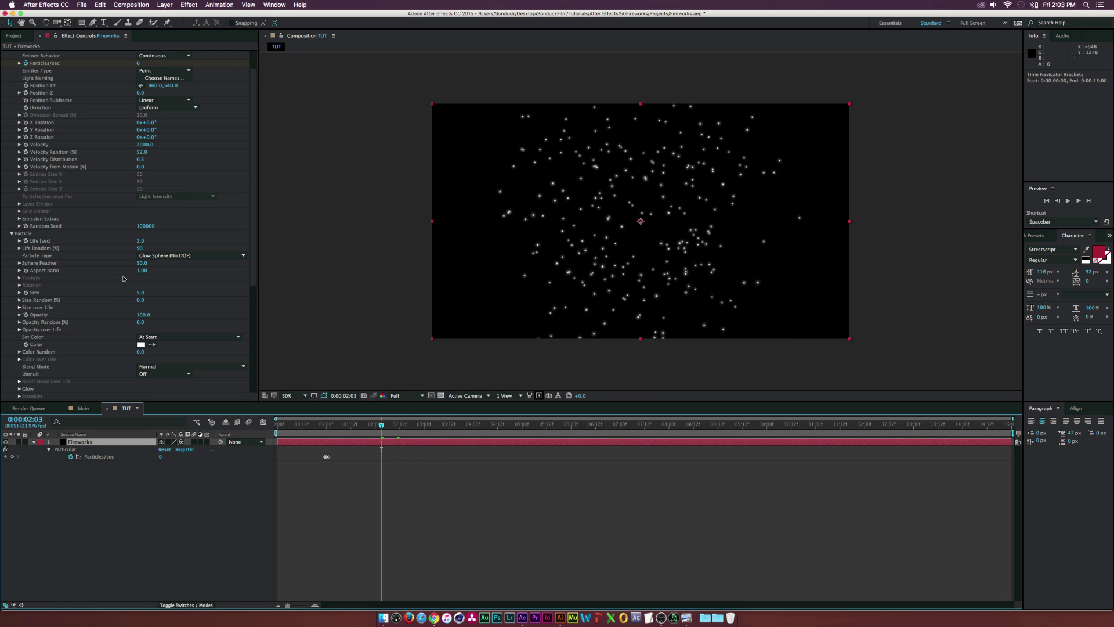
Set the particle Size to 11, Size Random to 60 and Opacity Random to about 16
{"action": "left_click", "coordinate": [140, 293]}
{"action": "type", "text": "11"}
{"action": "key", "text": "Return"}
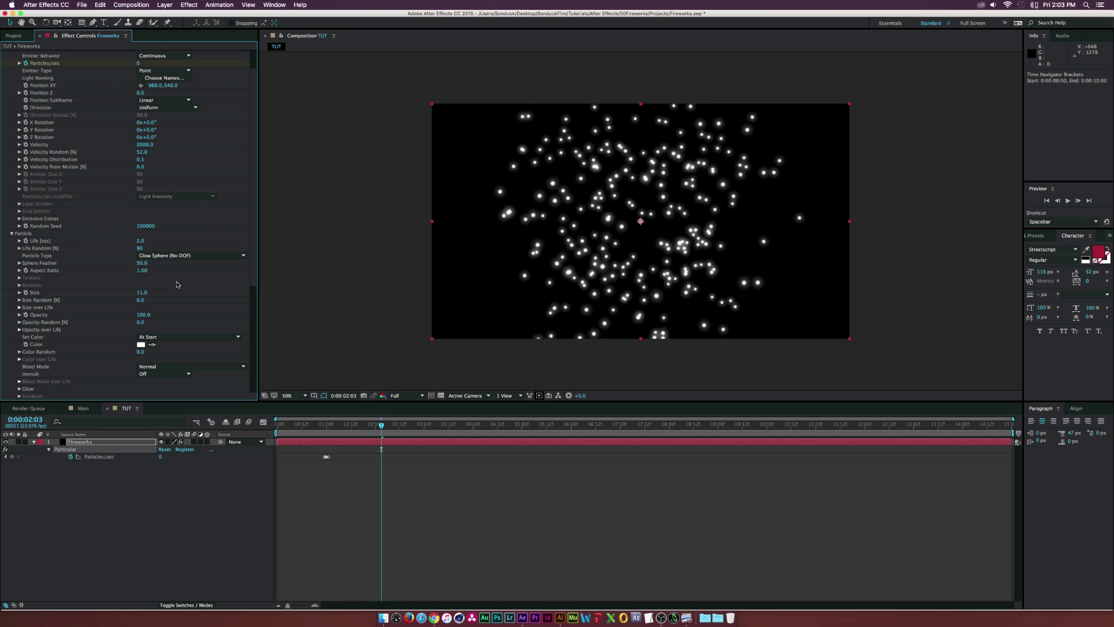
{"action": "left_click", "coordinate": [140, 299]}
{"action": "type", "text": "60"}
{"action": "key", "text": "Return"}
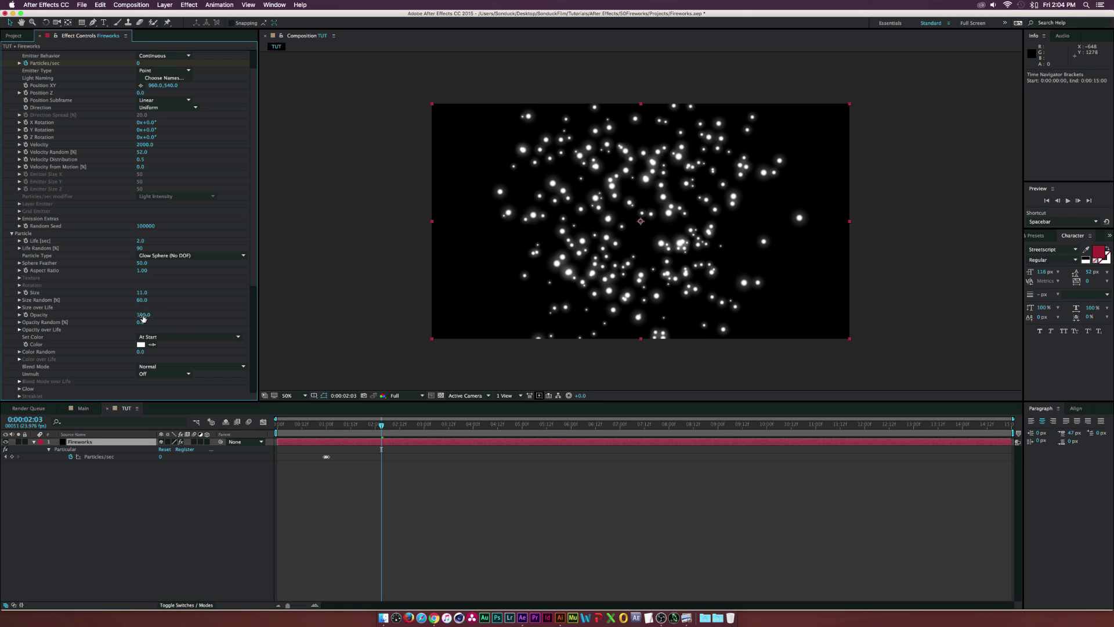
{"action": "left_click_drag", "start_coordinate": [140, 321], "coordinate": [150, 322]}
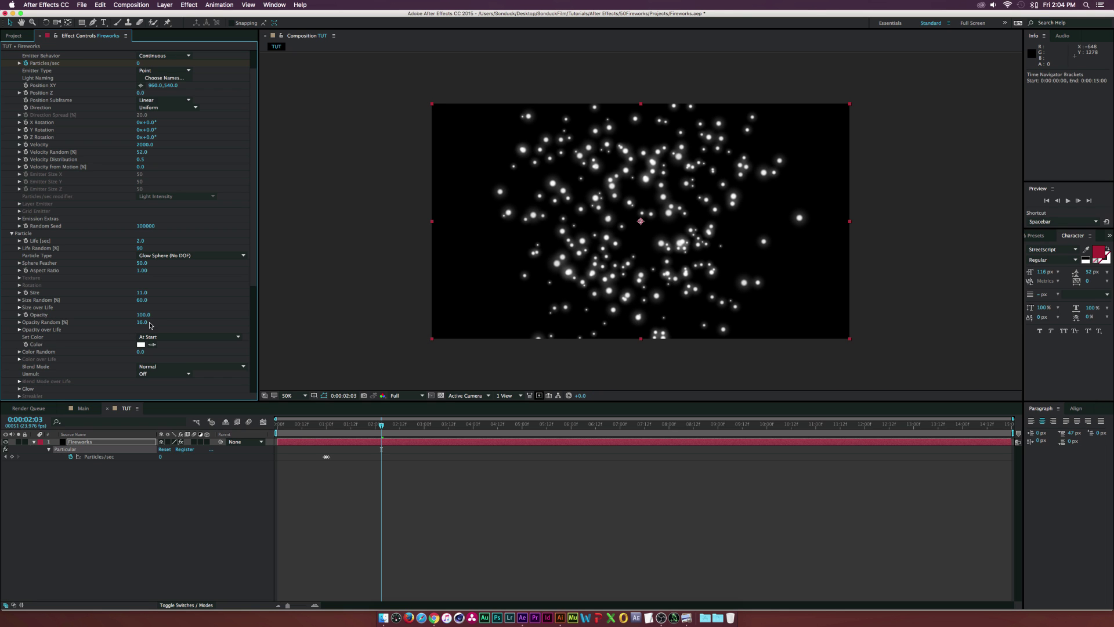
Apply the straight downward-sloping preset curve to Size over Life and scrub the timeline forward to check the shrinking particles
{"action": "left_click", "coordinate": [19, 308]}
{"action": "left_click", "coordinate": [142, 329]}
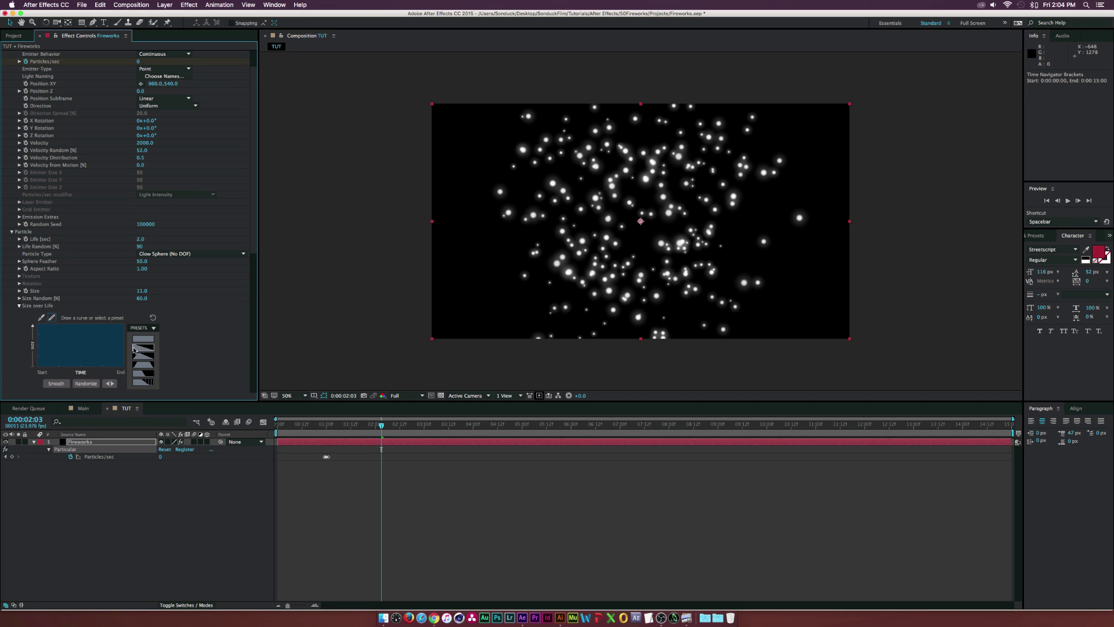
{"action": "left_click", "coordinate": [137, 348]}
{"action": "mouse_move", "coordinate": [382, 426]}
{"action": "left_mouse_down"}
{"action": "mouse_move", "coordinate": [357, 427]}
{"action": "mouse_move", "coordinate": [400, 427]}
{"action": "left_mouse_up"}
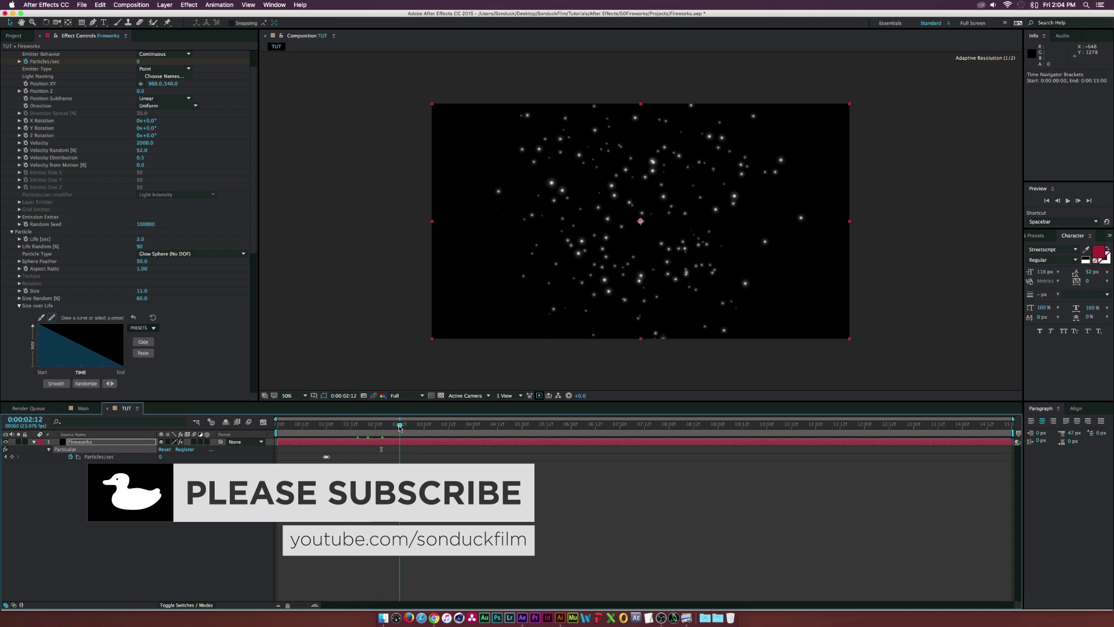
{"action": "left_click", "coordinate": [17, 305]}
Draw an Opacity over Life curve that stays full and falls off steeply near the end, and scrub to 0:00:03:02 to check it
{"action": "left_click", "coordinate": [19, 328]}
{"action": "scroll", "coordinate": [44, 329], "scroll_direction": "down", "scroll_amount": 2}
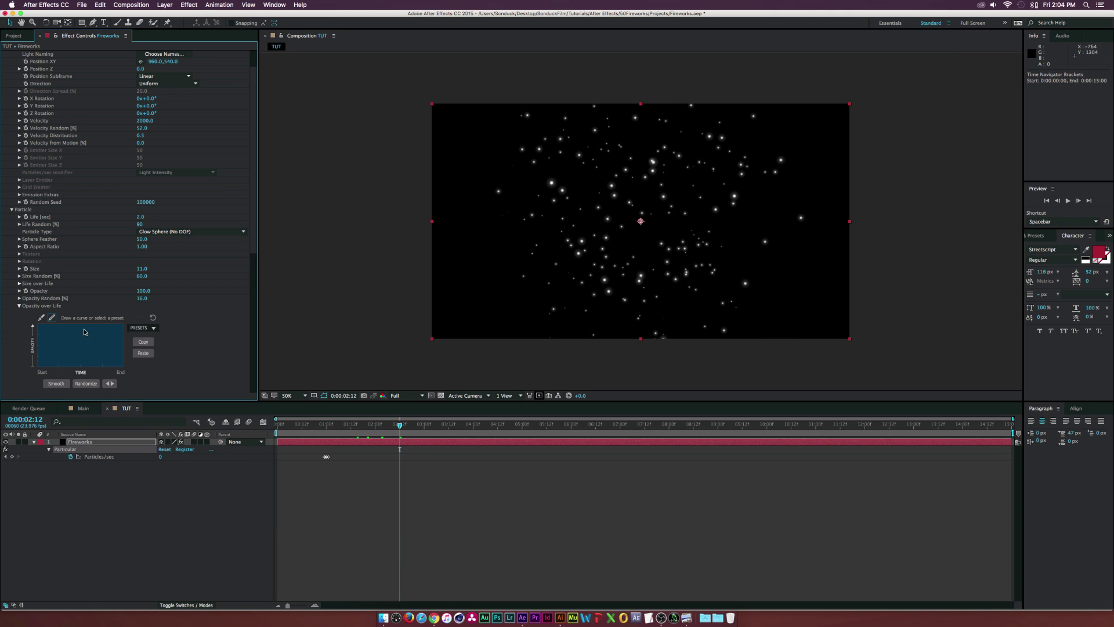
{"action": "left_click", "coordinate": [146, 328]}
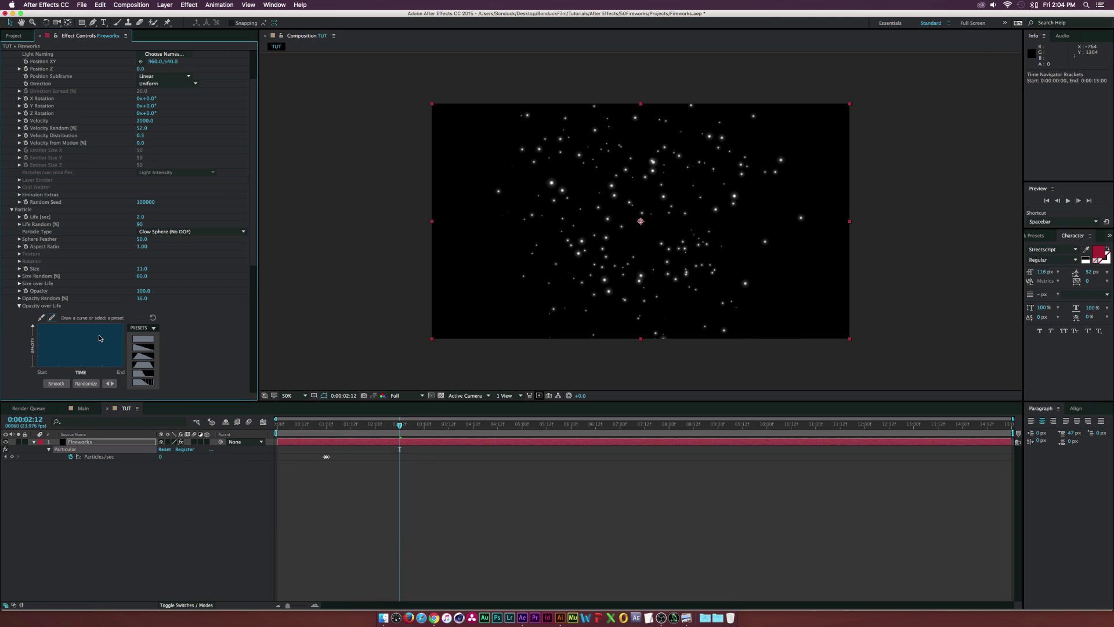
{"action": "left_click_drag", "start_coordinate": [102, 327], "coordinate": [128, 374]}
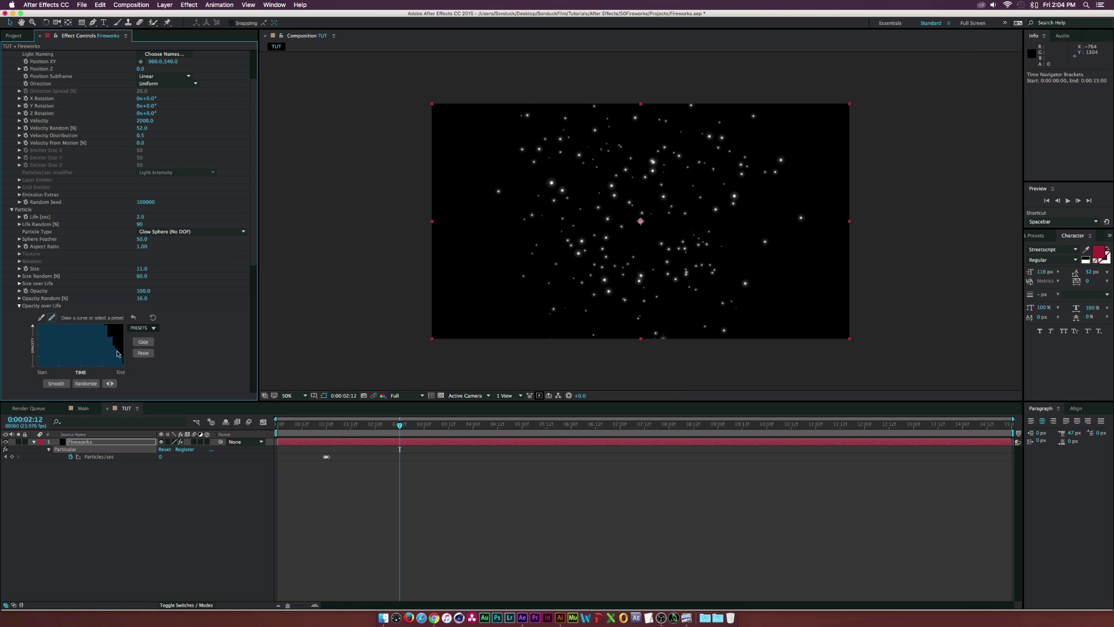
{"action": "left_click_drag", "start_coordinate": [399, 432], "coordinate": [428, 432]}
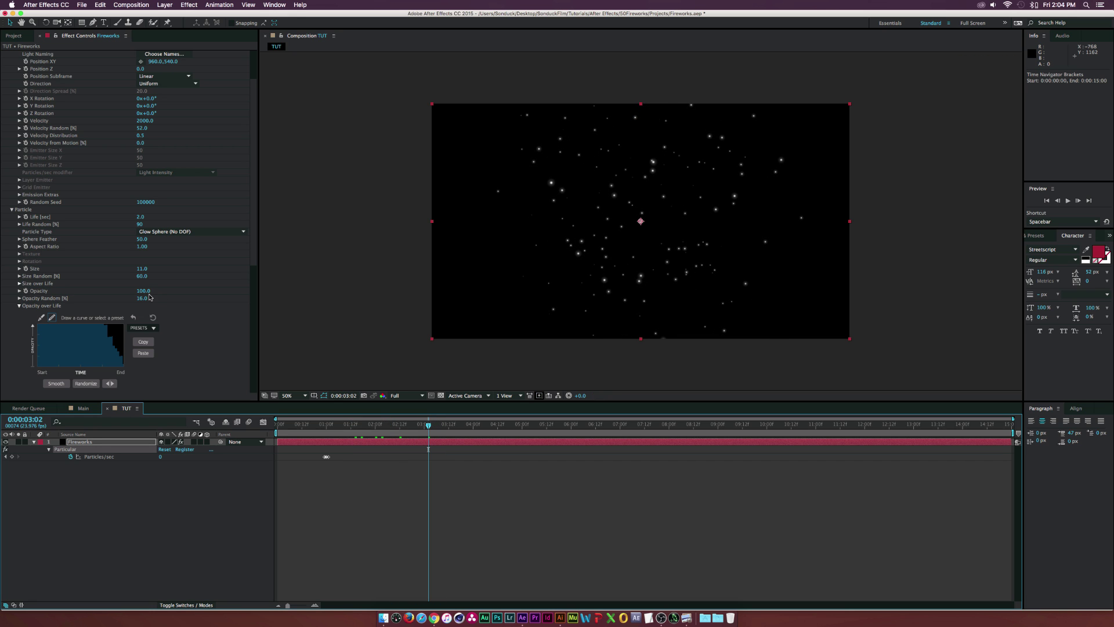
{"action": "left_click", "coordinate": [19, 306]}
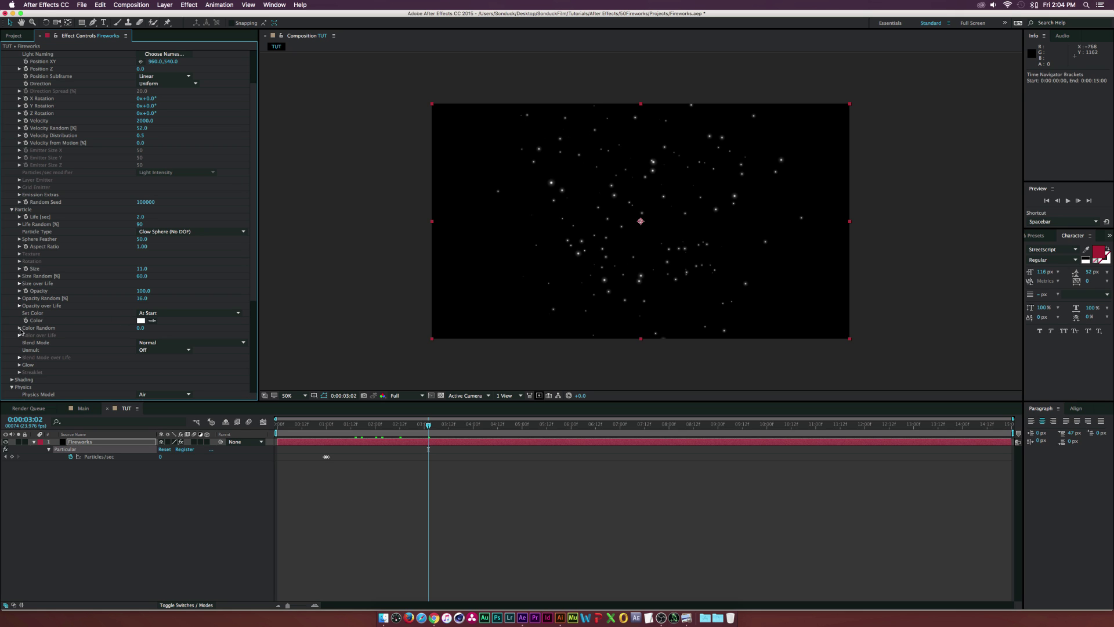
Change the particles' Set Color option to Over Life and show the Color over Life gradient
{"action": "left_click", "coordinate": [150, 314]}
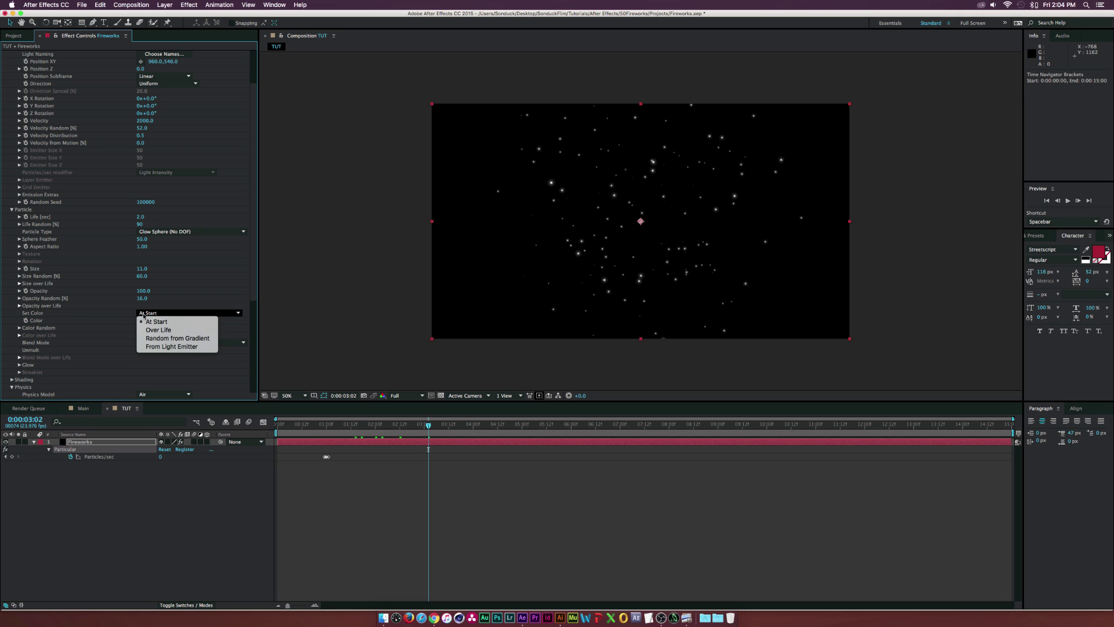
{"action": "left_click", "coordinate": [103, 321]}
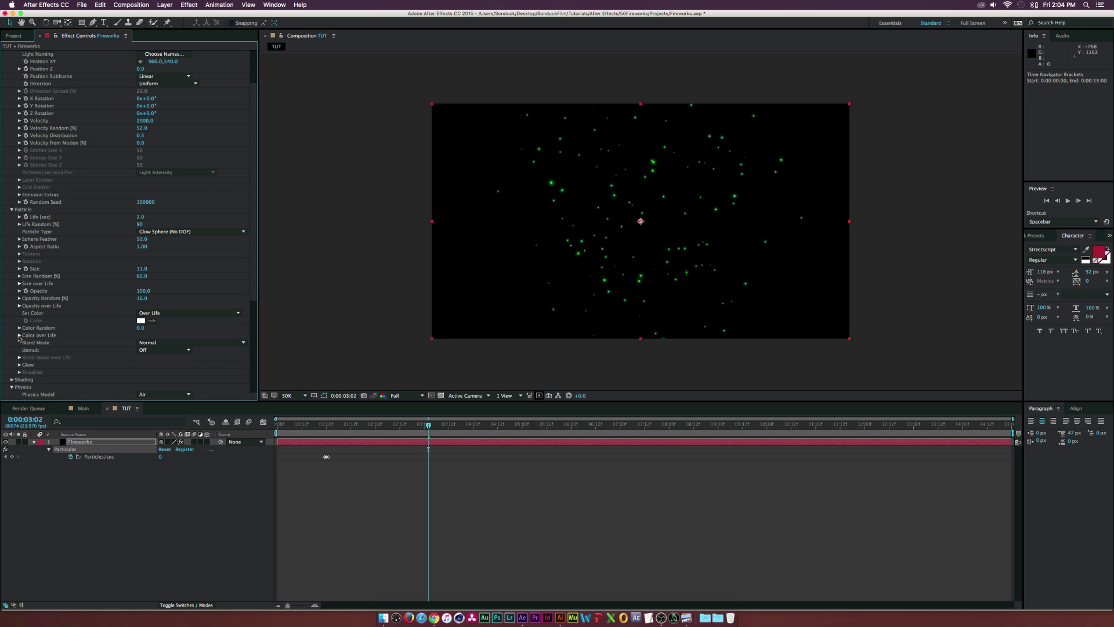
{"action": "left_click", "coordinate": [19, 336]}
{"action": "scroll", "coordinate": [147, 325], "scroll_direction": "down", "scroll_amount": 2}
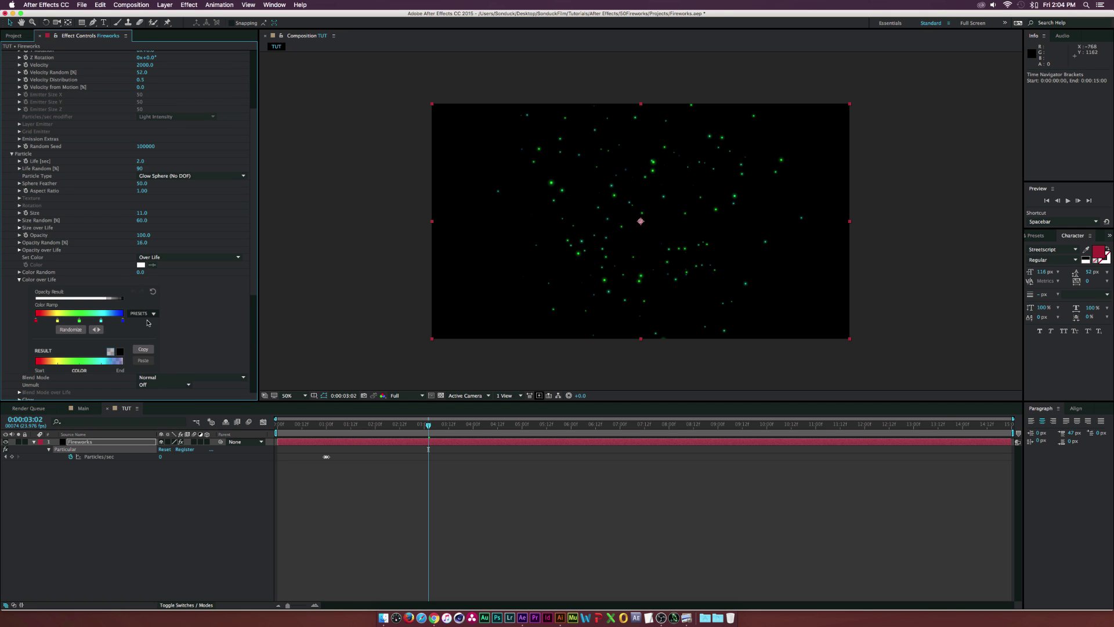
Apply the white-cyan-blue preset to the Color over Life ramp and scrub the early burst, ending at 0:00:01:04
{"action": "mouse_move", "coordinate": [330, 424]}
{"action": "left_mouse_down"}
{"action": "mouse_move", "coordinate": [461, 435]}
{"action": "mouse_move", "coordinate": [334, 432]}
{"action": "left_mouse_up"}
{"action": "left_click", "coordinate": [139, 313]}
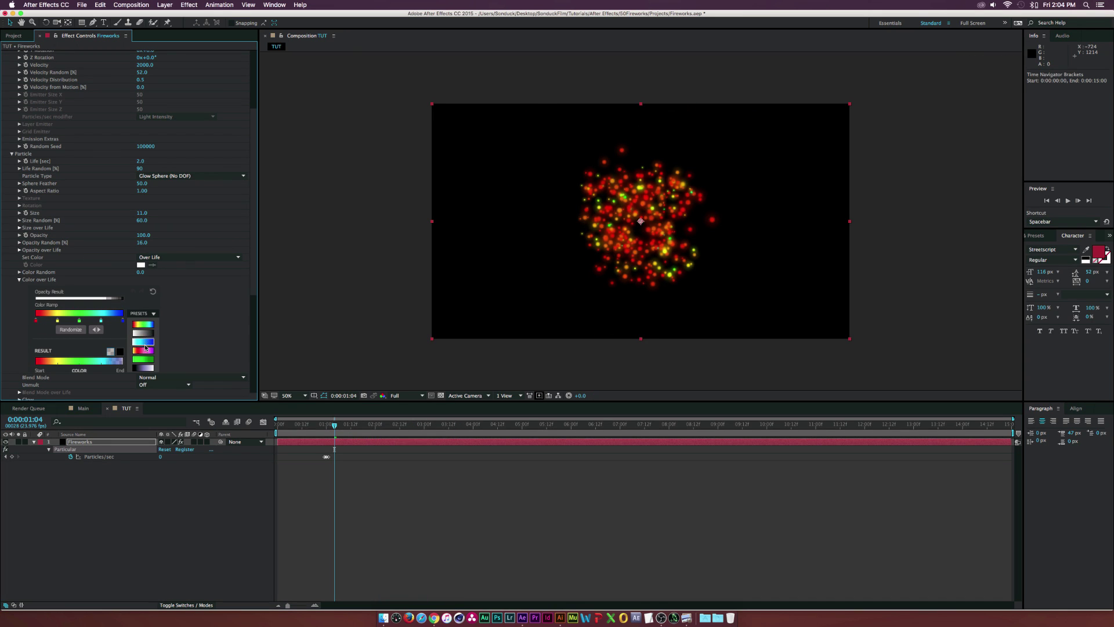
{"action": "left_click", "coordinate": [145, 344]}
{"action": "left_click", "coordinate": [358, 426]}
{"action": "left_click_drag", "start_coordinate": [358, 426], "coordinate": [335, 435]}
Change the white starting stop of the color ramp to yellow F8E300
{"action": "double_click", "coordinate": [36, 320]}
{"action": "left_click_drag", "start_coordinate": [130, 169], "coordinate": [133, 169]}
{"action": "left_click", "coordinate": [118, 69]}
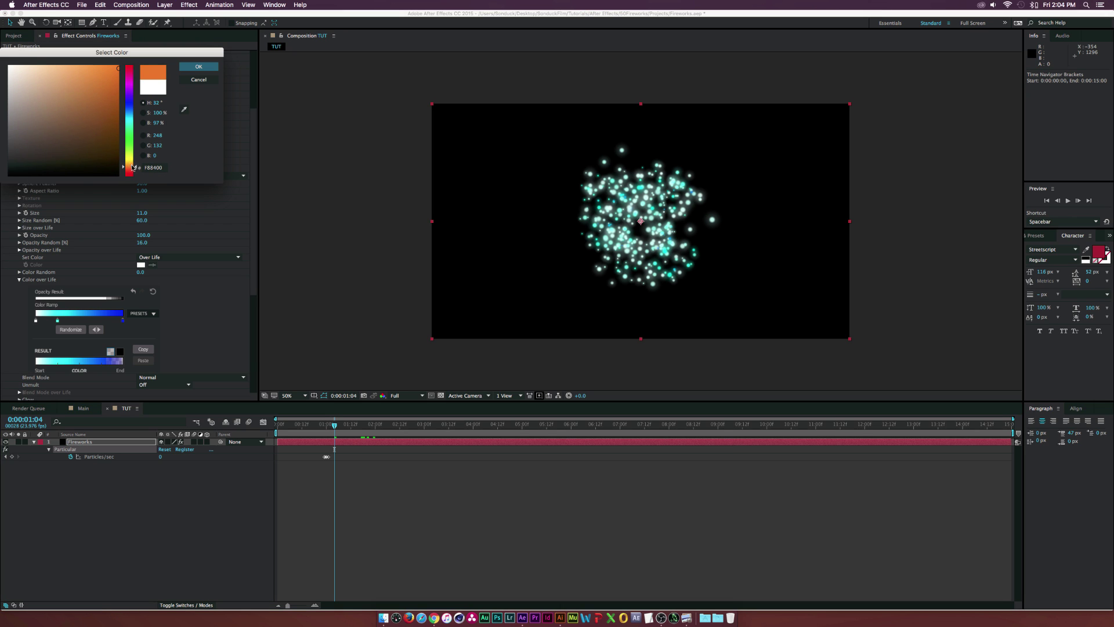
{"action": "left_click", "coordinate": [130, 162]}
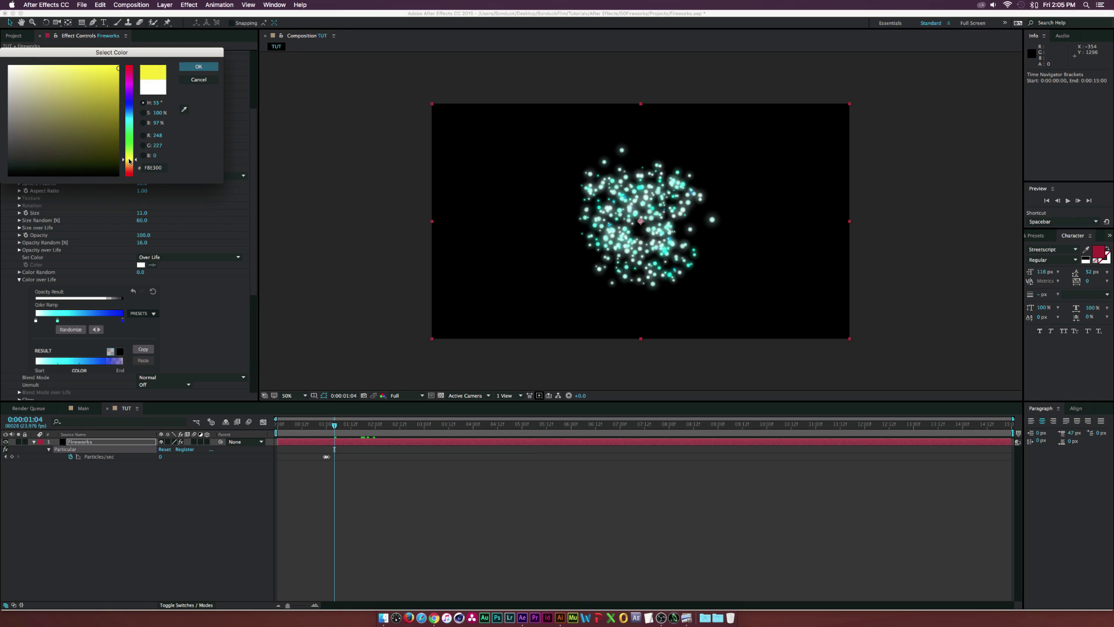
{"action": "left_click", "coordinate": [193, 70]}
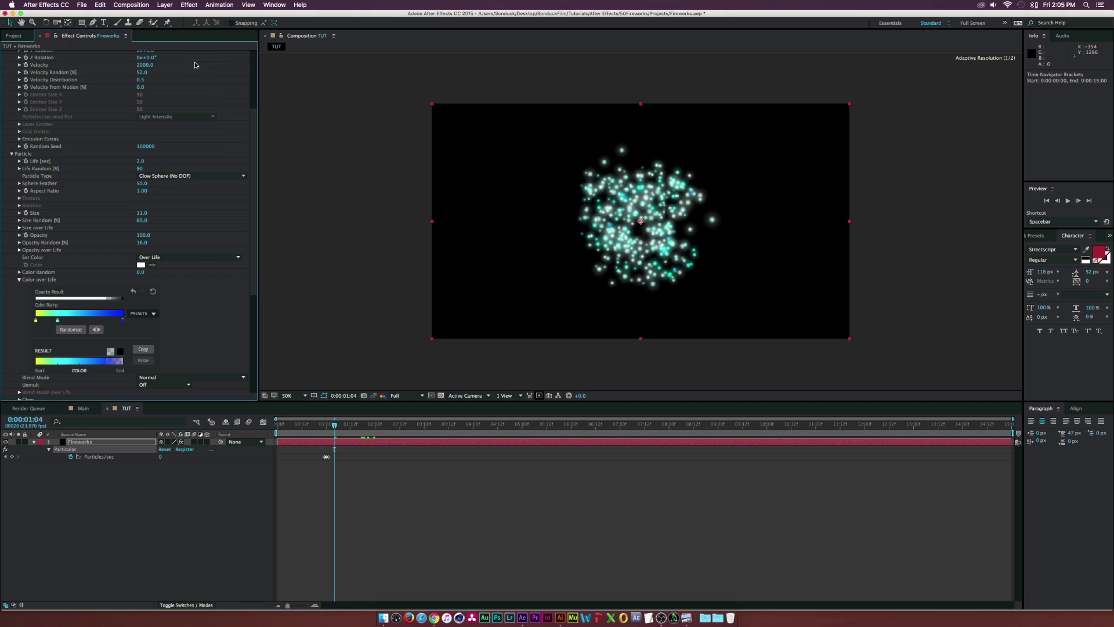
Change the cyan second stop of the color ramp to orange FF7700
{"action": "double_click", "coordinate": [57, 321]}
{"action": "left_click", "coordinate": [129, 169]}
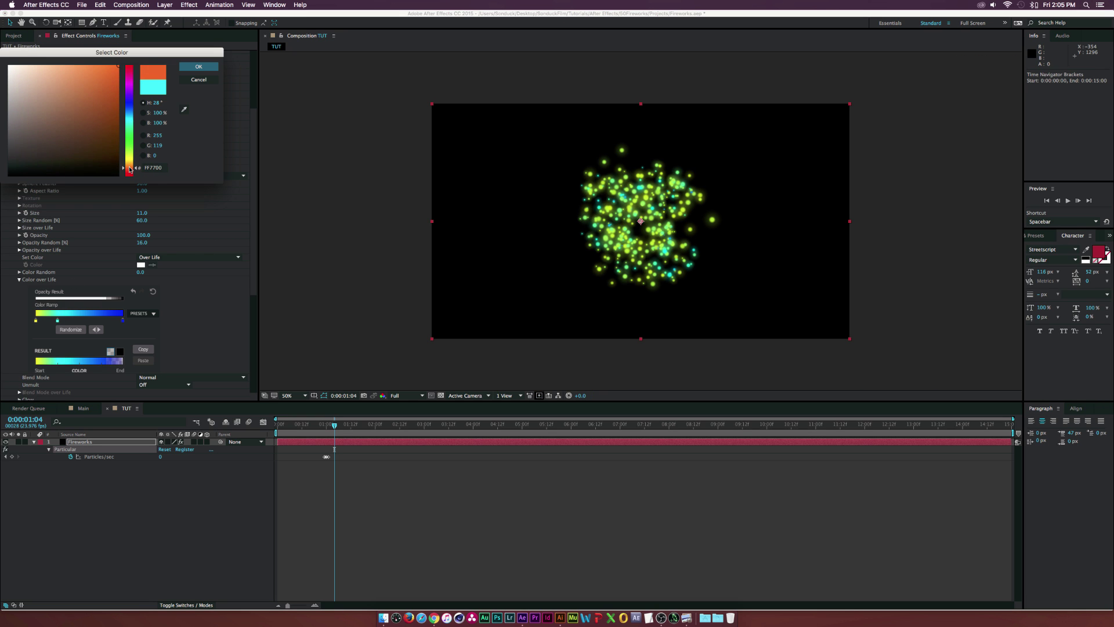
{"action": "left_click", "coordinate": [199, 66]}
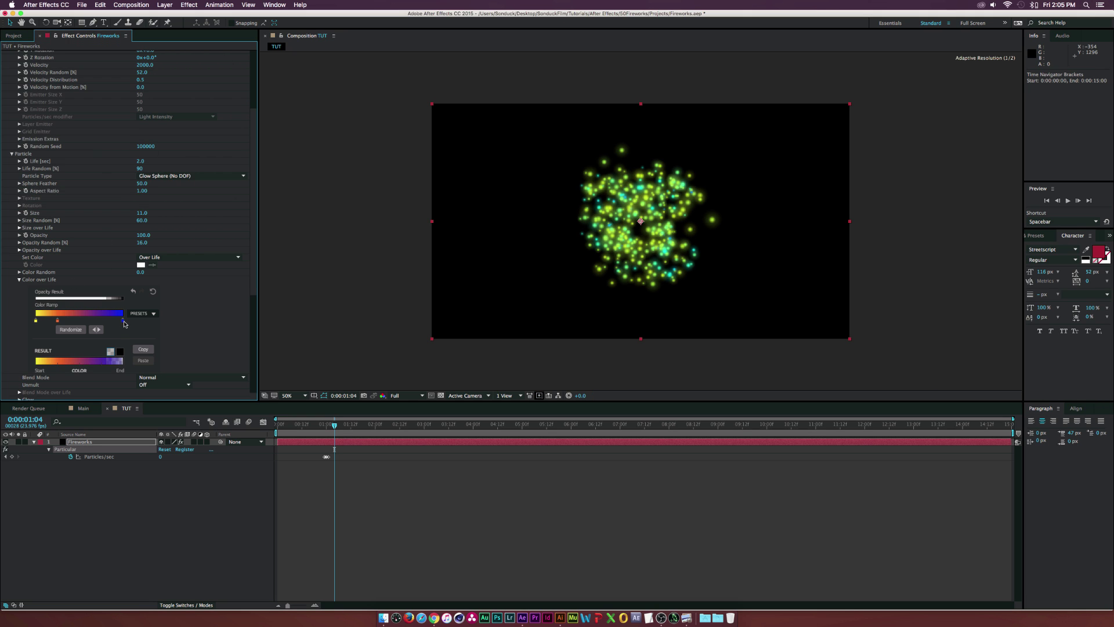
Keep the ramp's end stop blue, set a stop between orange and blue to purple 403490, and preview the color change
{"action": "double_click", "coordinate": [123, 321]}
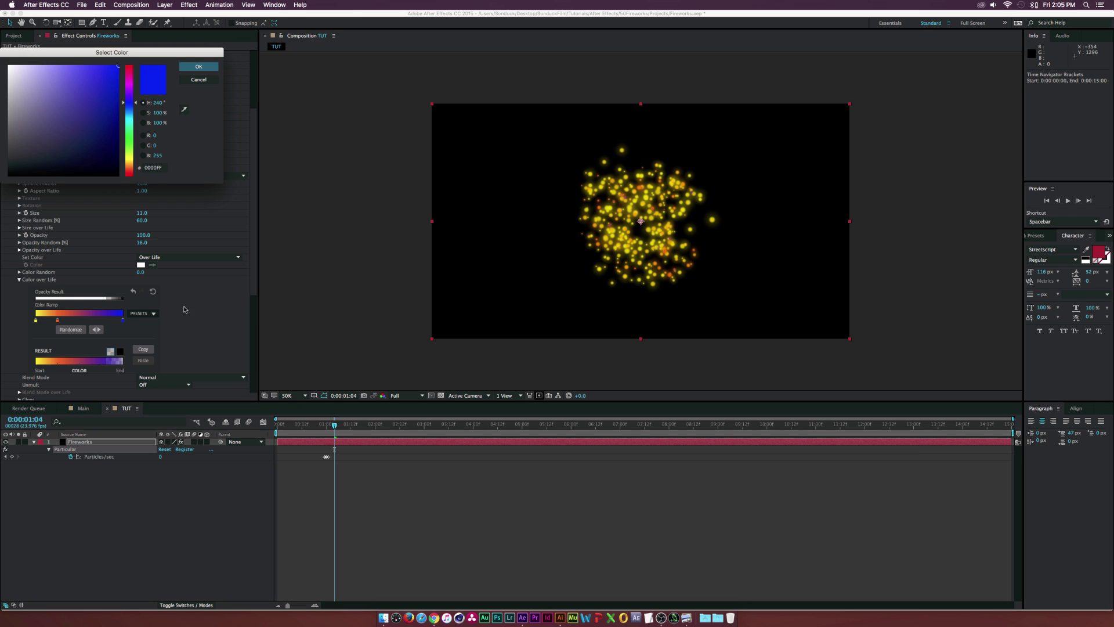
{"action": "left_click", "coordinate": [199, 67]}
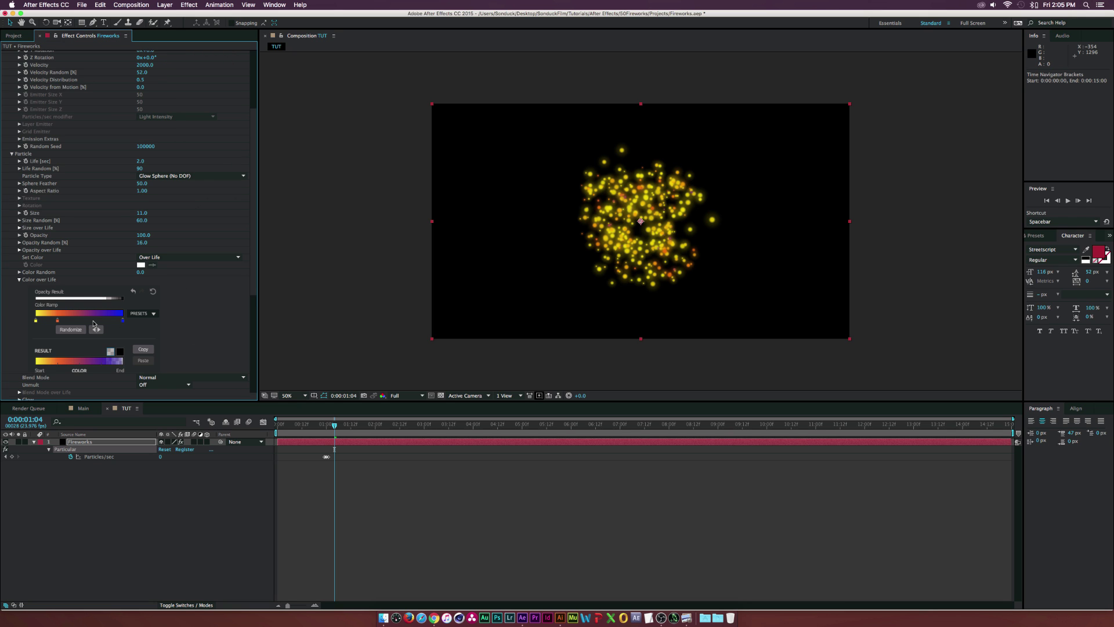
{"action": "double_click", "coordinate": [94, 320]}
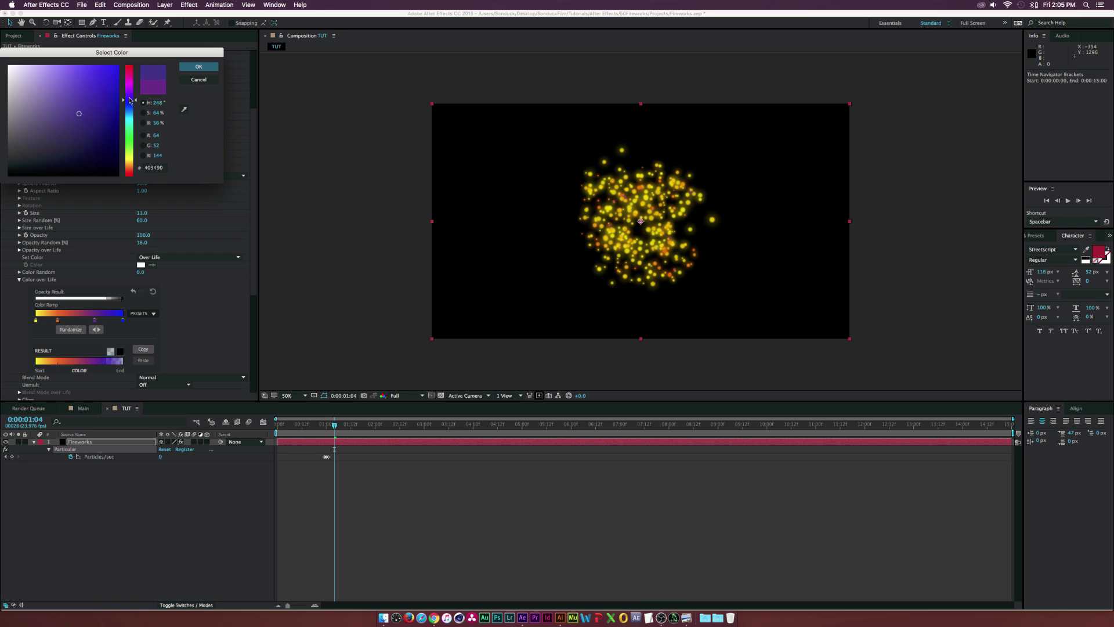
{"action": "left_click", "coordinate": [199, 66]}
{"action": "mouse_move", "coordinate": [339, 423]}
{"action": "left_mouse_down"}
{"action": "mouse_move", "coordinate": [483, 438]}
{"action": "mouse_move", "coordinate": [328, 437]}
{"action": "left_mouse_up"}
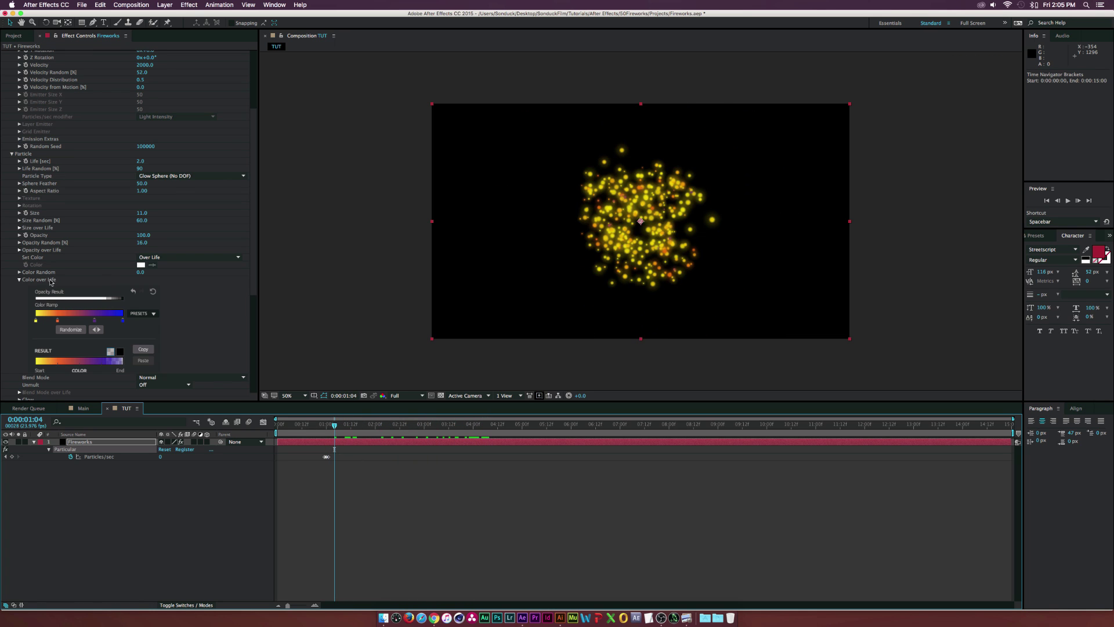
{"action": "left_click", "coordinate": [19, 280]}
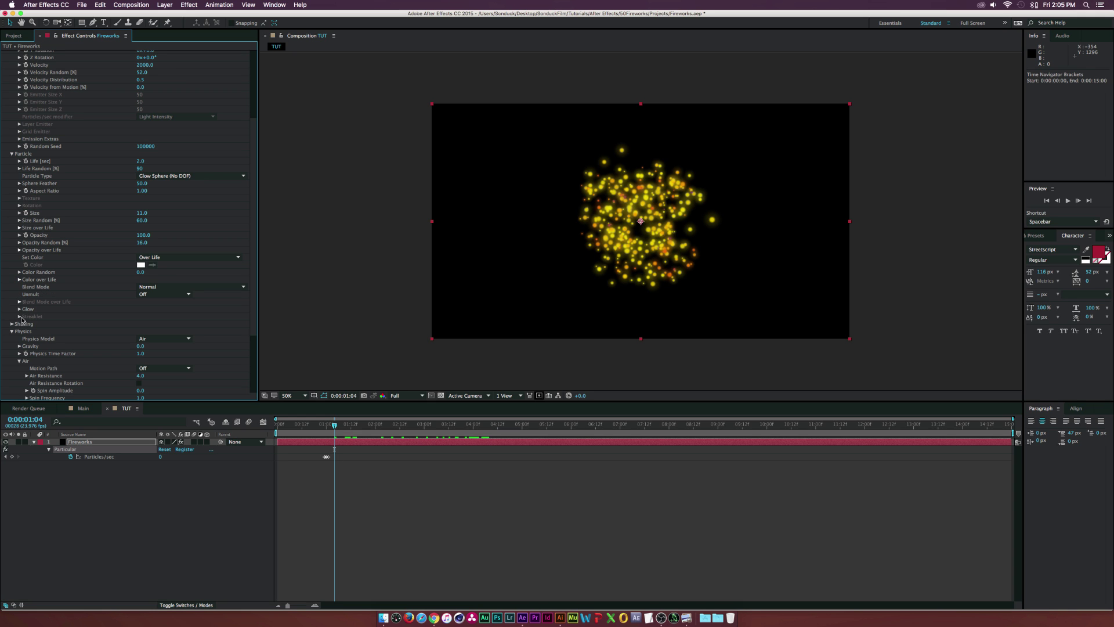
Set the Physics Gravity to 1000 and scrub to 0:00:01:17 to check the falling particles
{"action": "scroll", "coordinate": [25, 318], "scroll_direction": "down", "scroll_amount": 2}
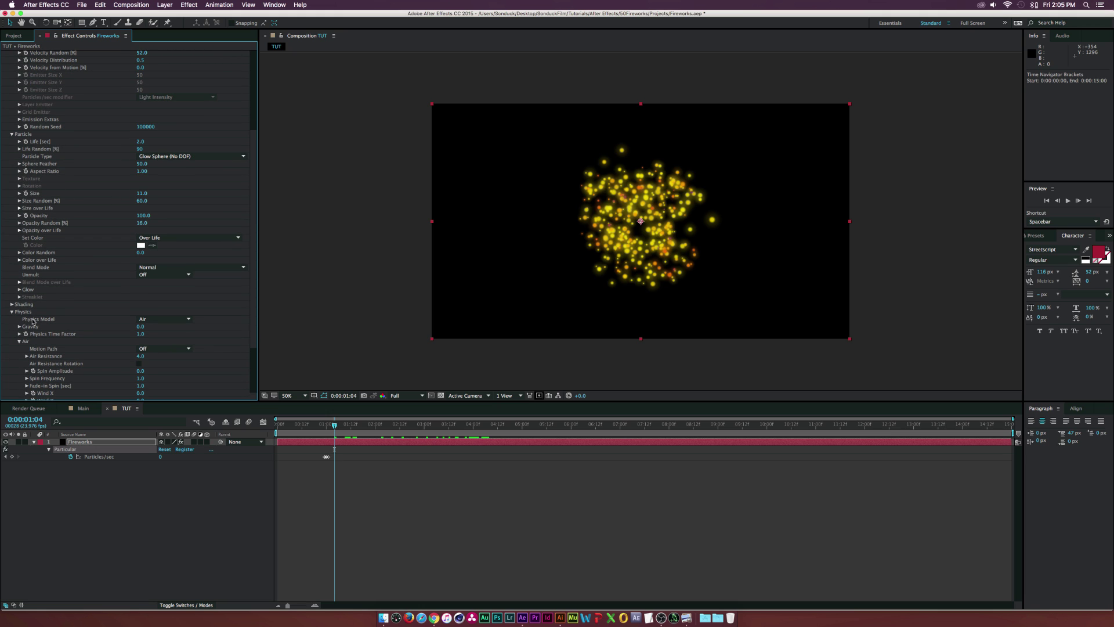
{"action": "left_click", "coordinate": [141, 327]}
{"action": "type", "text": "1000"}
{"action": "key", "text": "Return"}
{"action": "left_click_drag", "start_coordinate": [335, 430], "coordinate": [361, 441]}
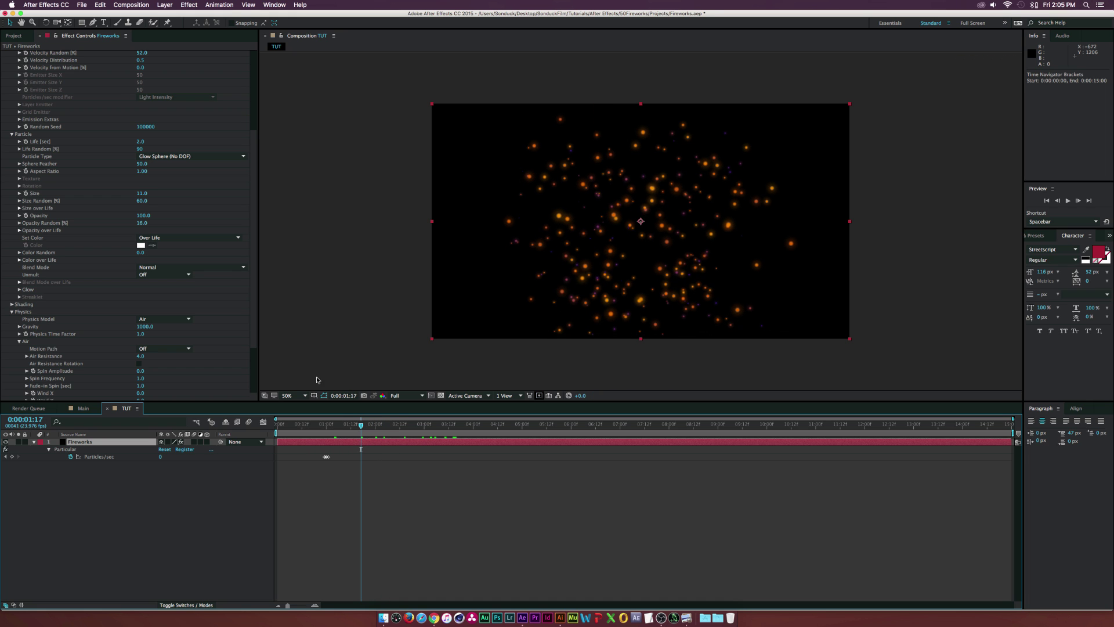
Set the Air physics Spin Amplitude to 4 and scrub to 0:00:02:04 to check the motion
{"action": "scroll", "coordinate": [235, 308], "scroll_direction": "down", "scroll_amount": 3}
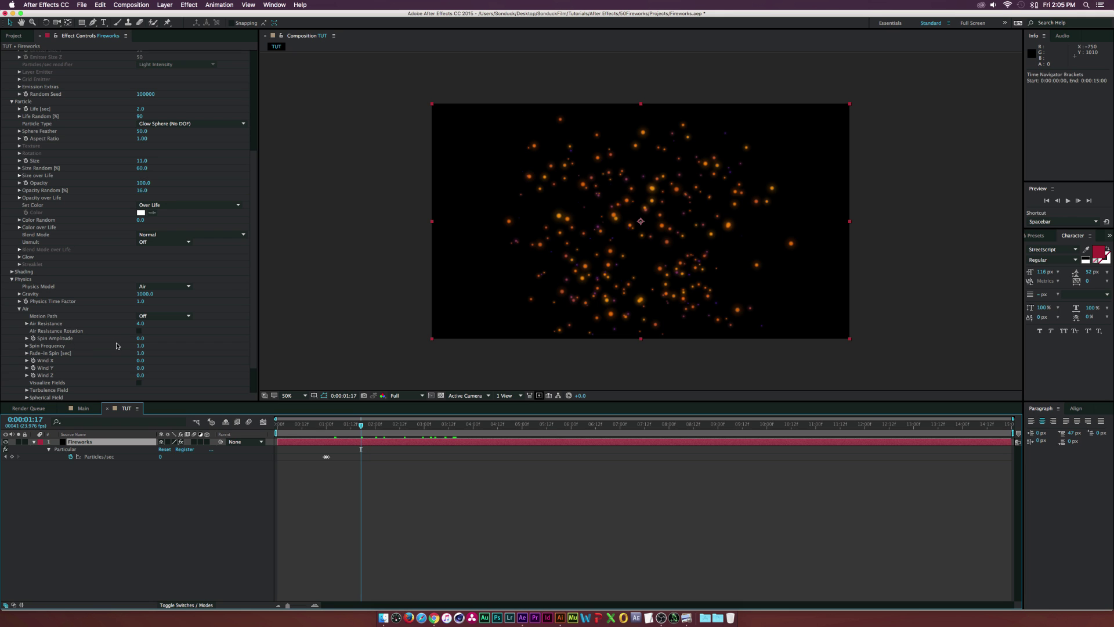
{"action": "left_click", "coordinate": [140, 339]}
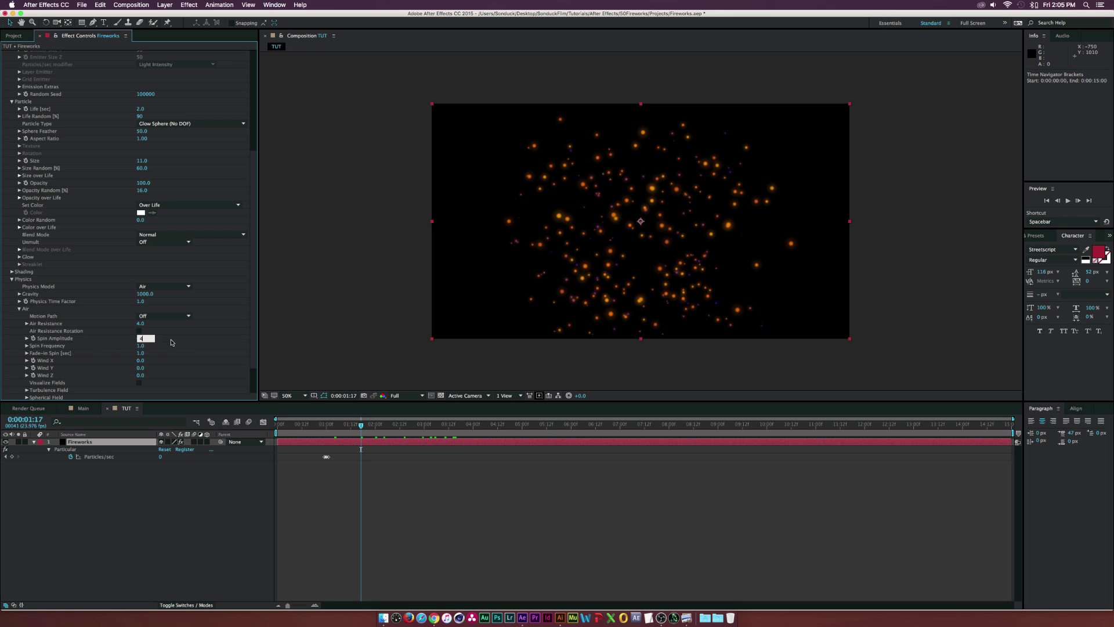
{"action": "left_click_drag", "start_coordinate": [361, 426], "coordinate": [384, 430]}
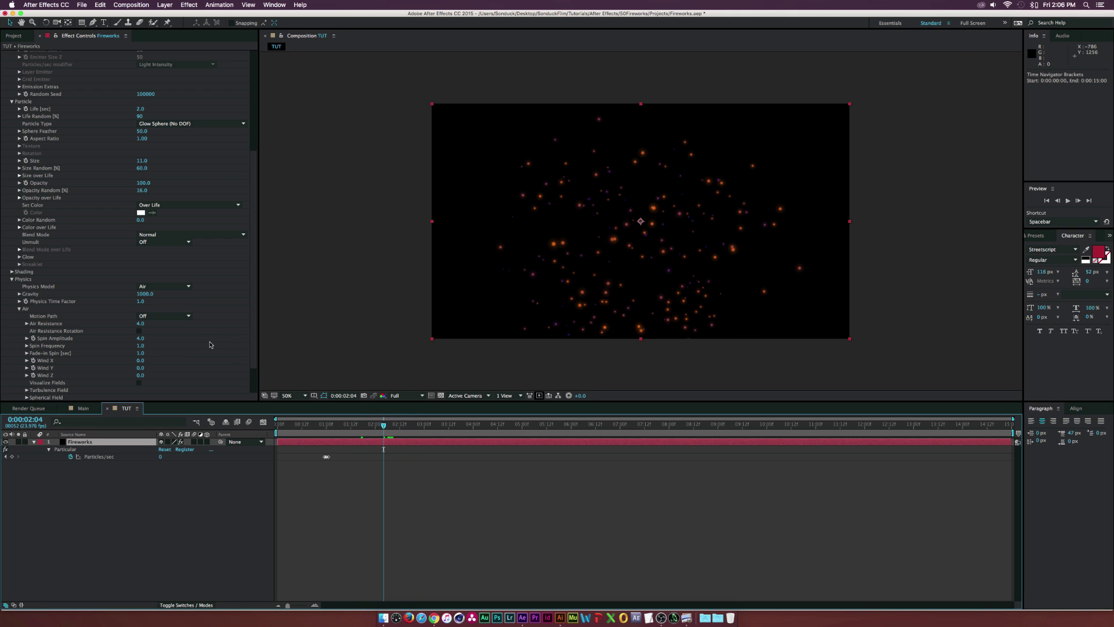
Set the Turbulence Field's Affect Size to 32, try about 158 and undo that trial, checking the burst at 0:00:01:17
{"action": "scroll", "coordinate": [33, 360], "scroll_direction": "down", "scroll_amount": 1}
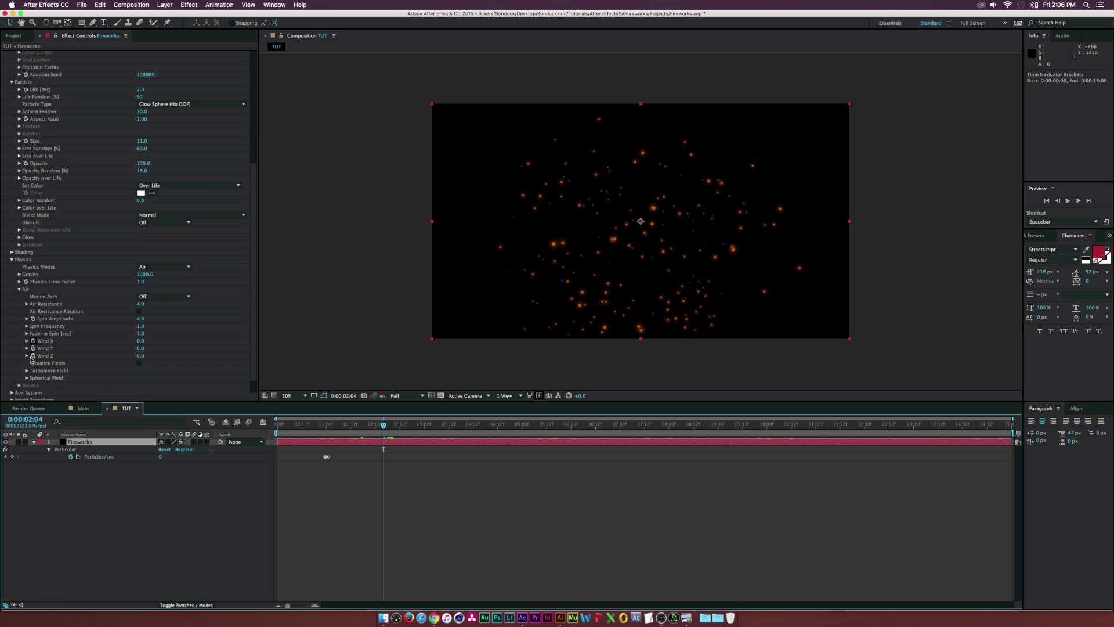
{"action": "left_click", "coordinate": [26, 371]}
{"action": "scroll", "coordinate": [76, 368], "scroll_direction": "down", "scroll_amount": 3}
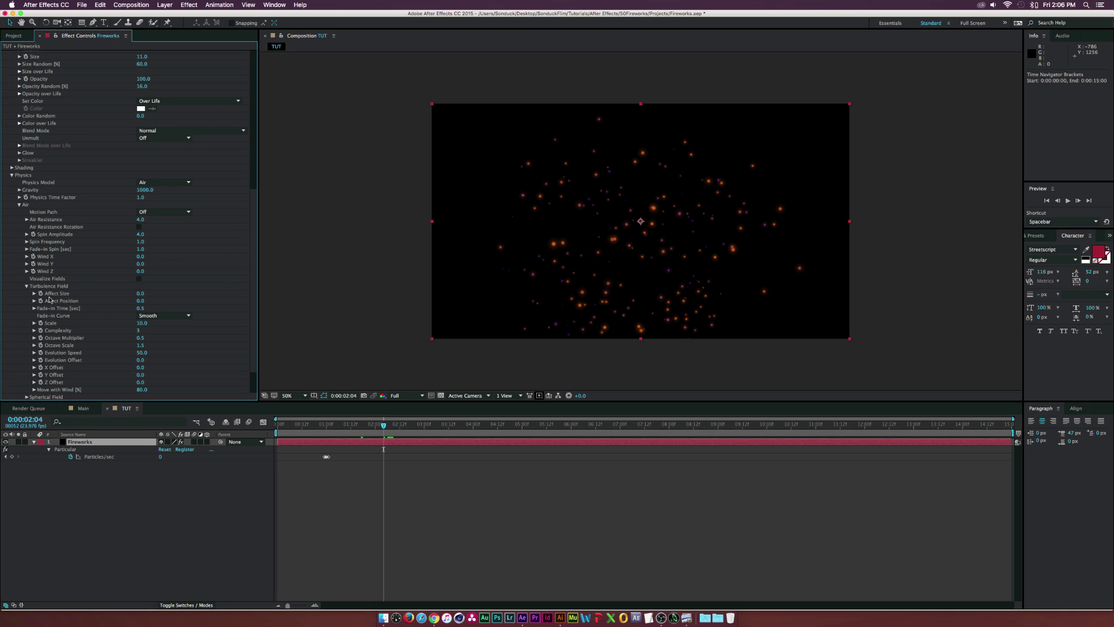
{"action": "left_click_drag", "start_coordinate": [137, 294], "coordinate": [153, 294]}
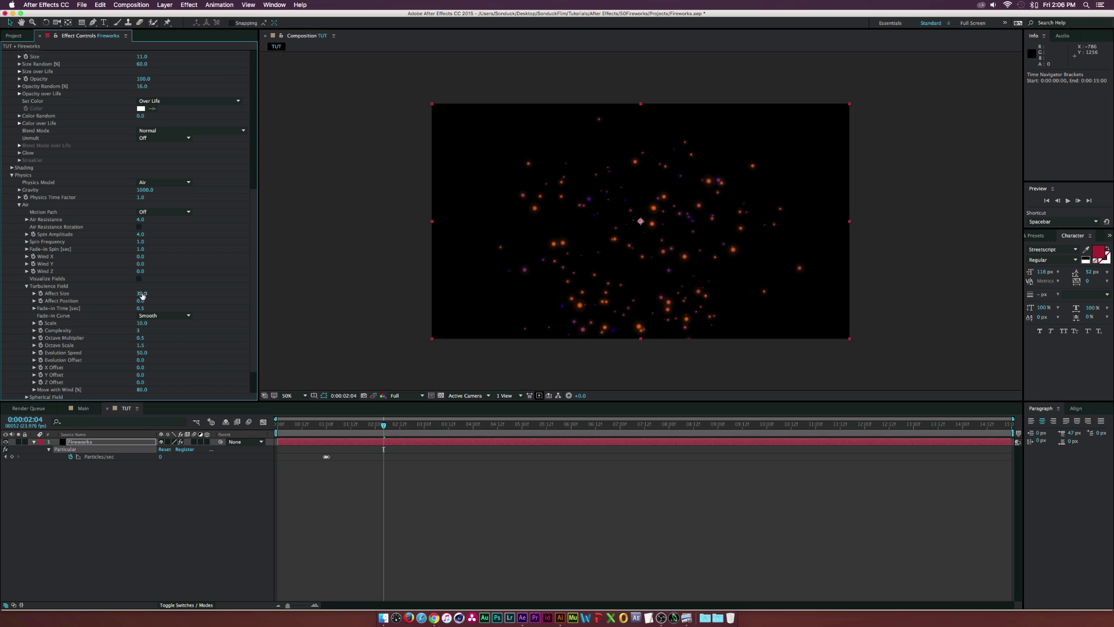
{"action": "left_click_drag", "start_coordinate": [169, 294], "coordinate": [239, 296]}
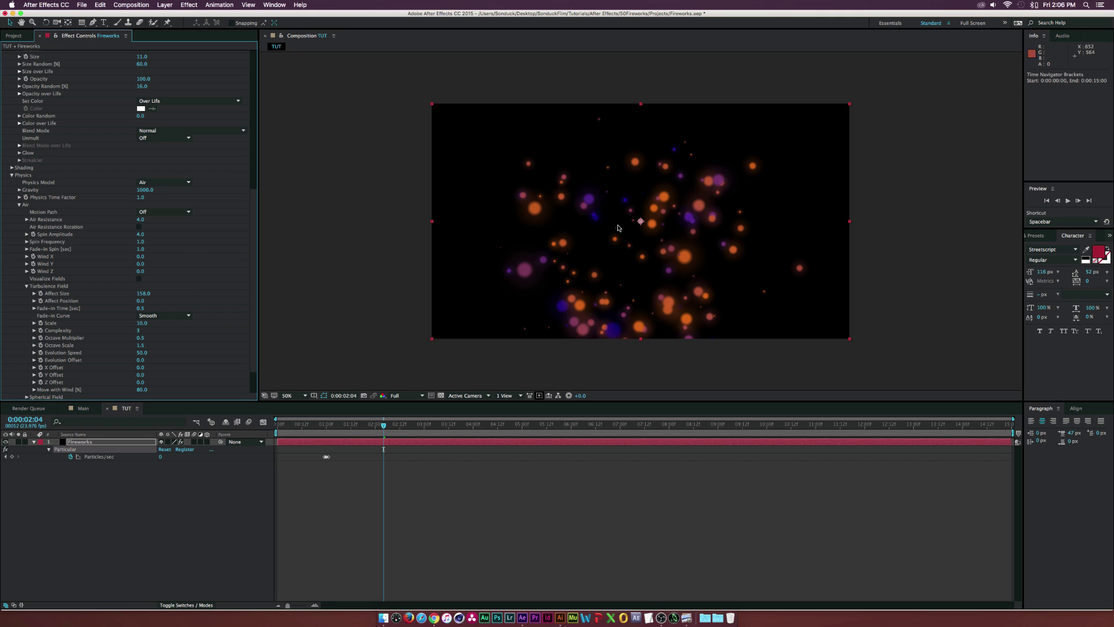
{"action": "key", "text": "super+z"}
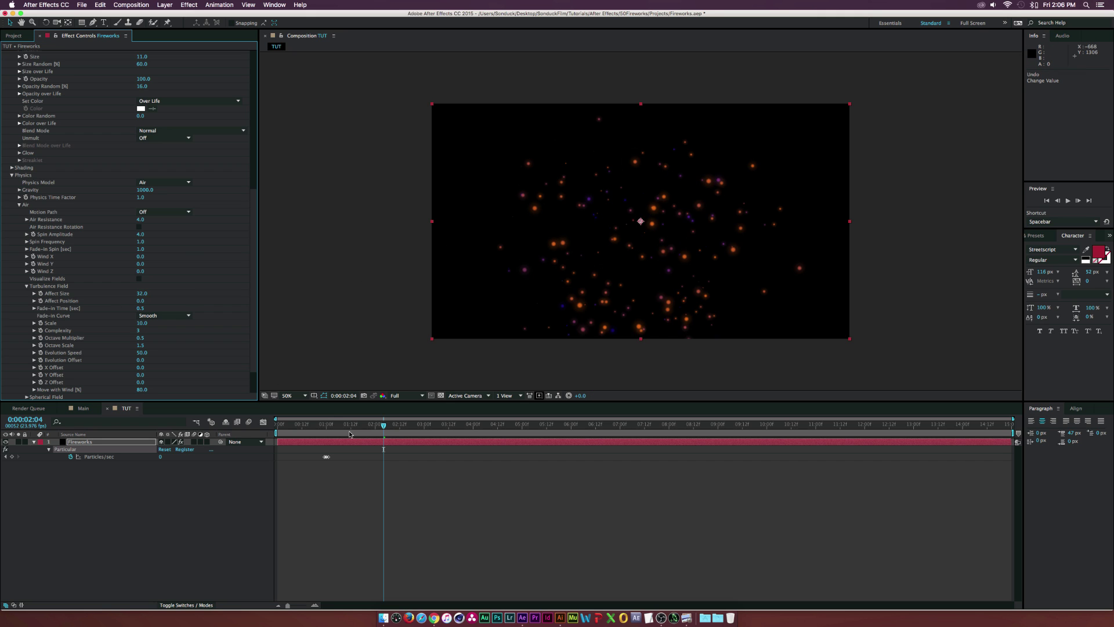
{"action": "left_click_drag", "start_coordinate": [384, 425], "coordinate": [358, 427]}
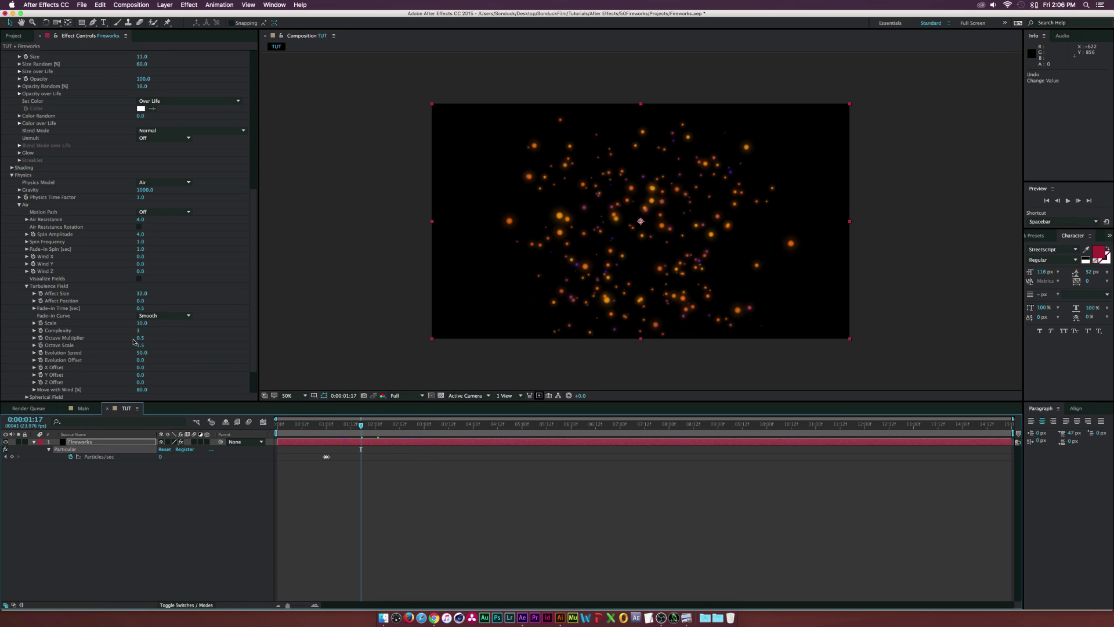
{"action": "left_click", "coordinate": [26, 287]}
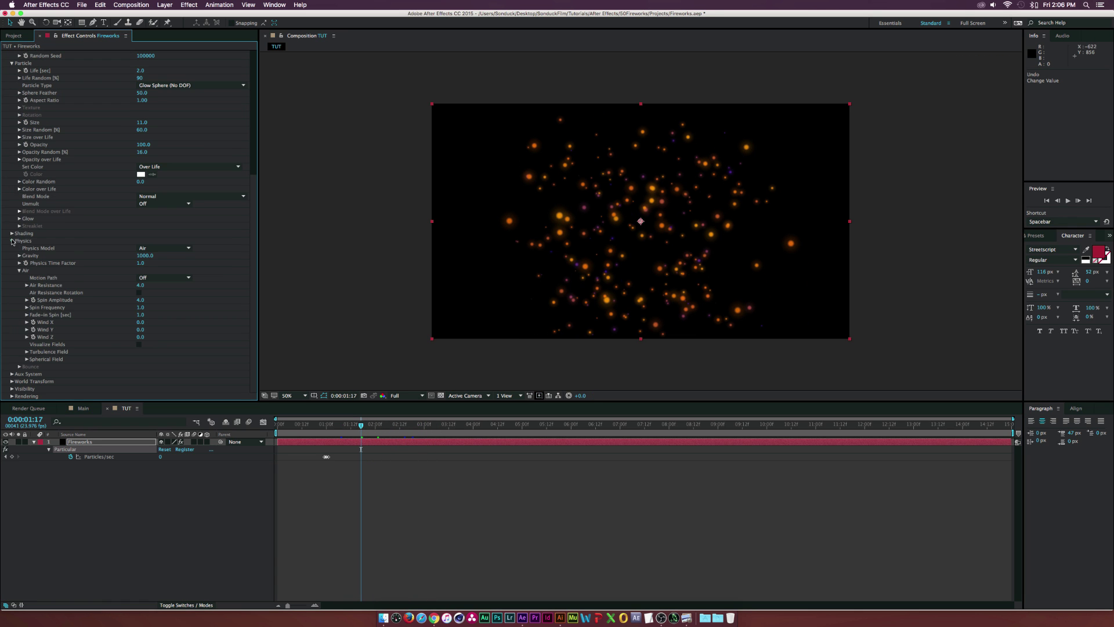
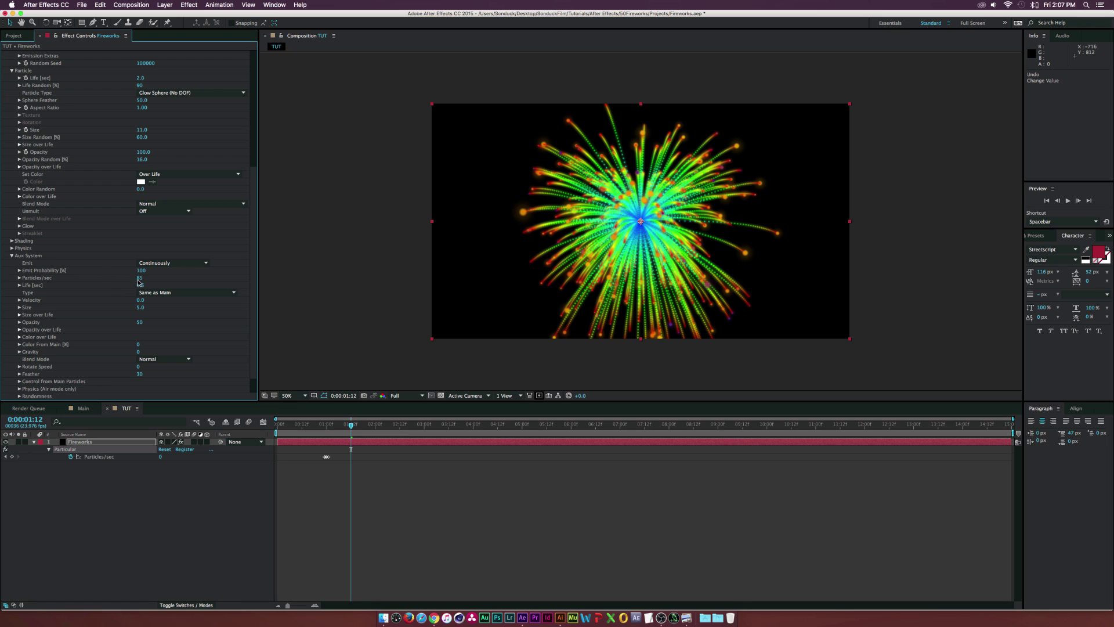
Set the Aux System's Particles/sec to 104
{"action": "left_click", "coordinate": [138, 278]}
{"action": "type", "text": "104"}
{"action": "key", "text": "Return"}
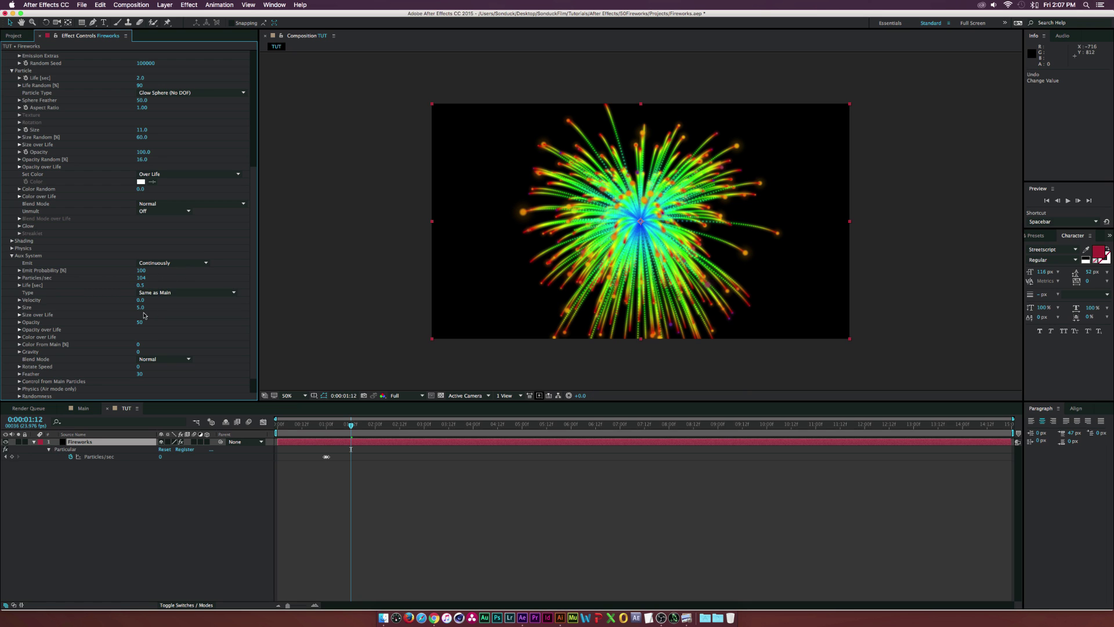
Set the Aux System's Velocity to about 1000 and its Size to 2
{"action": "left_click_drag", "start_coordinate": [140, 299], "coordinate": [437, 309]}
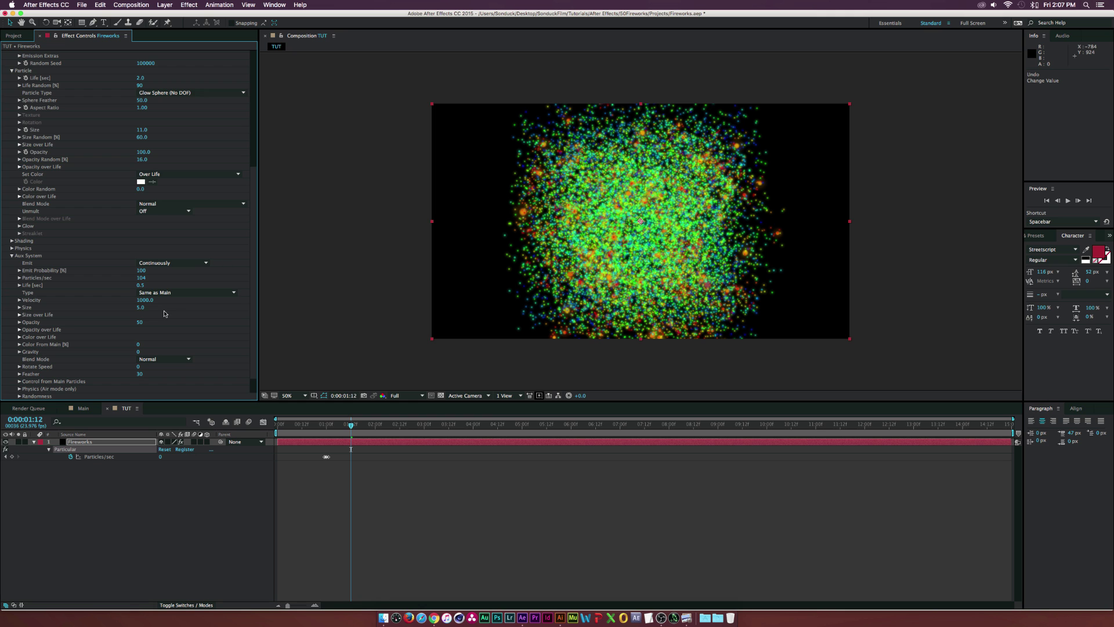
{"action": "left_click", "coordinate": [140, 307]}
{"action": "type", "text": "2"}
{"action": "key", "text": "Return"}
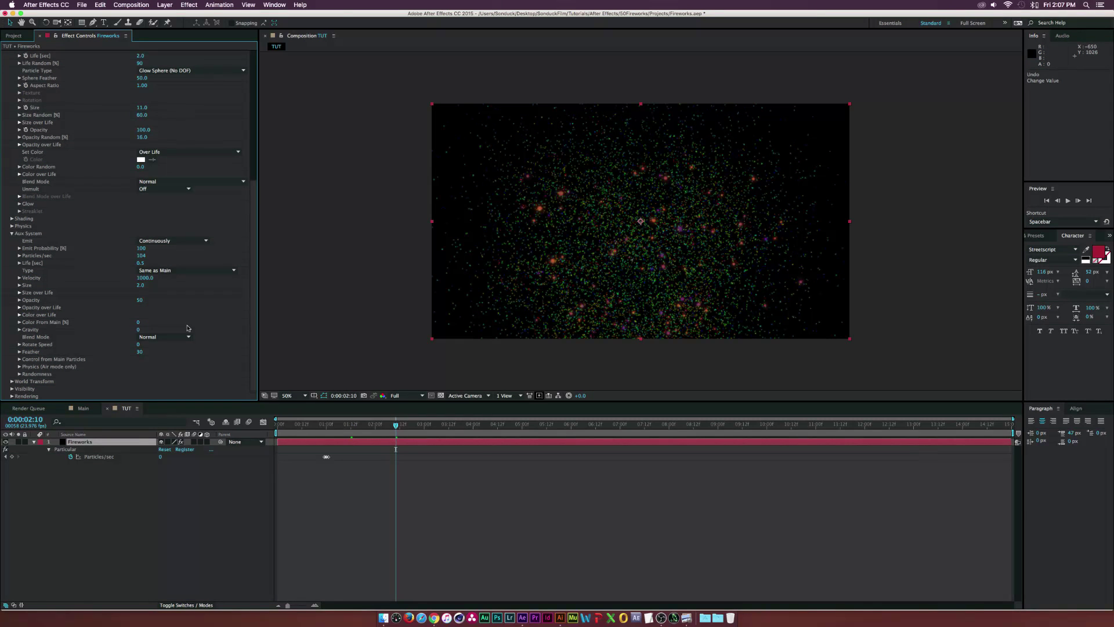
Set the Aux System's Air Resistance to 182 and scrub to 0:00:01:20 to check the trails
{"action": "left_click", "coordinate": [19, 366]}
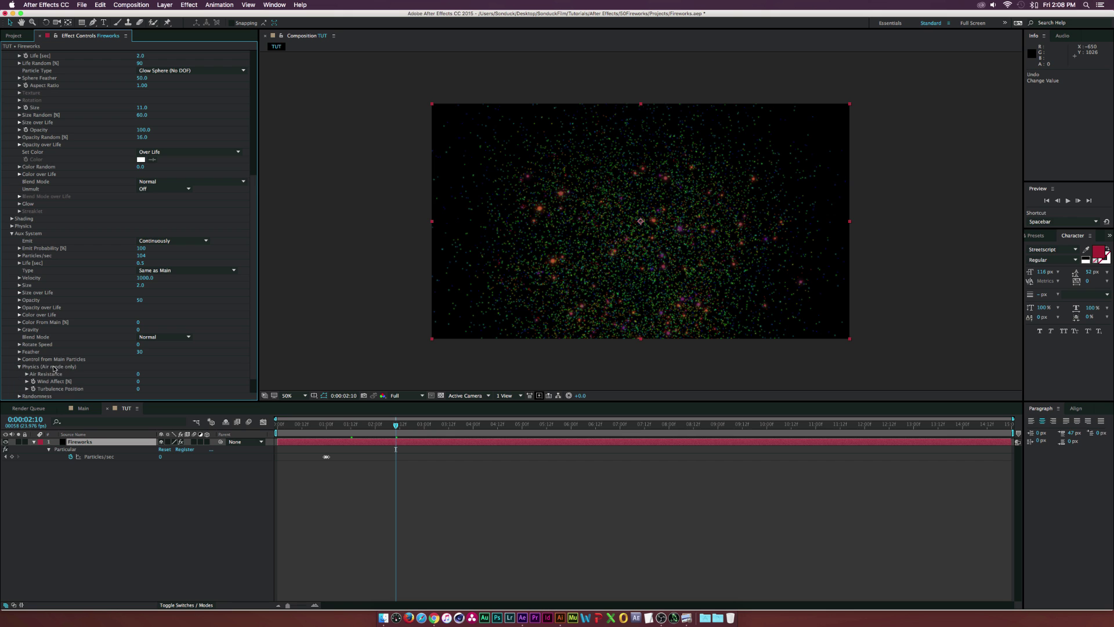
{"action": "left_click", "coordinate": [27, 374]}
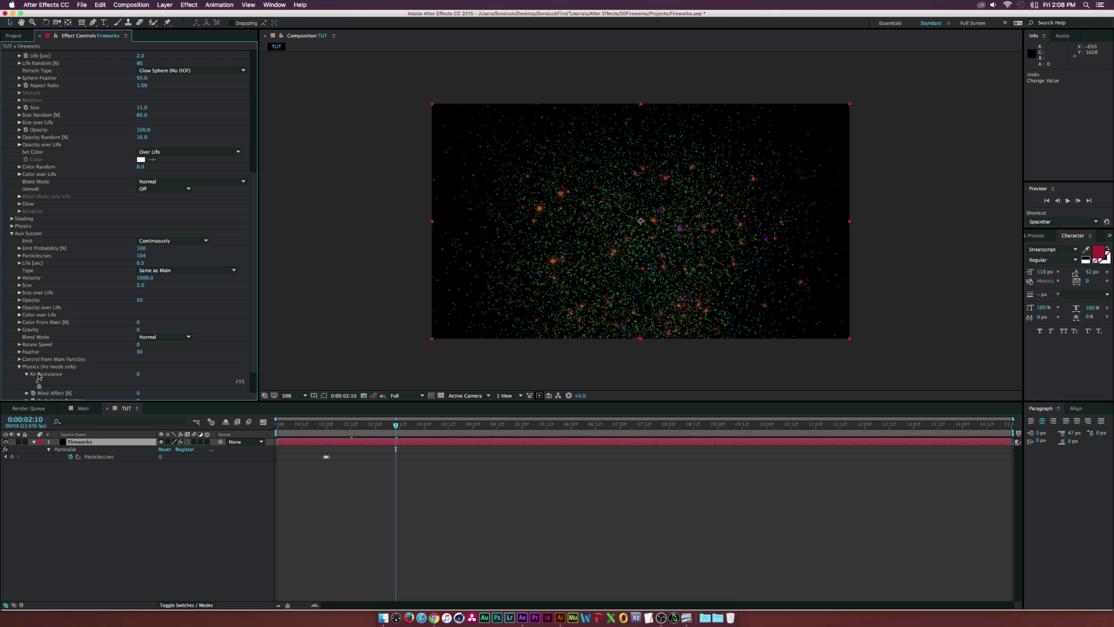
{"action": "left_click_drag", "start_coordinate": [40, 387], "coordinate": [182, 390]}
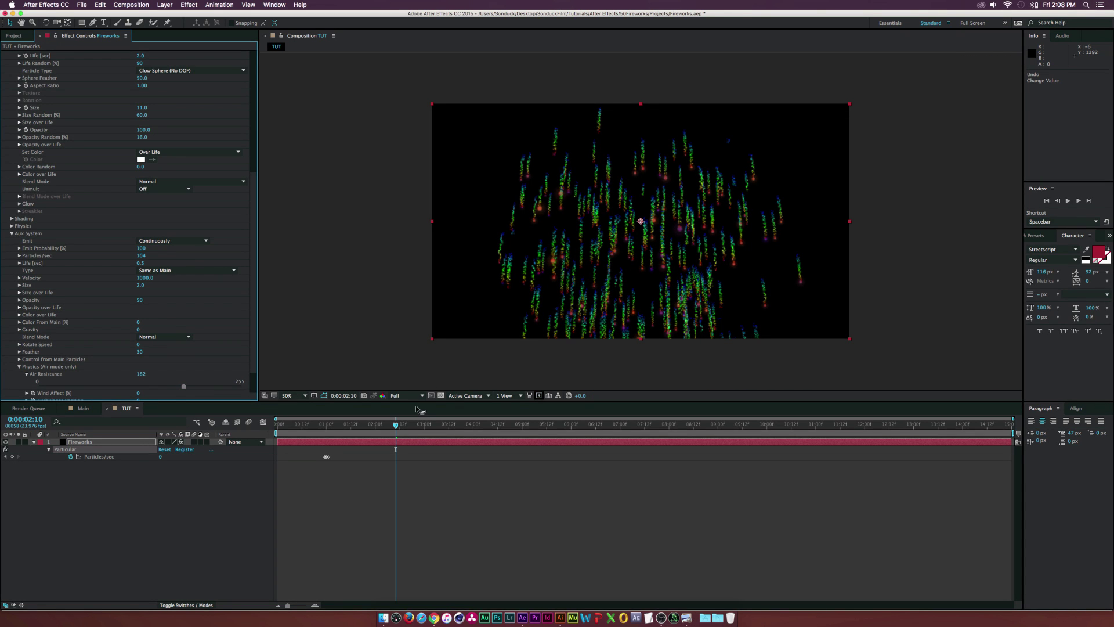
{"action": "left_click_drag", "start_coordinate": [396, 425], "coordinate": [364, 422]}
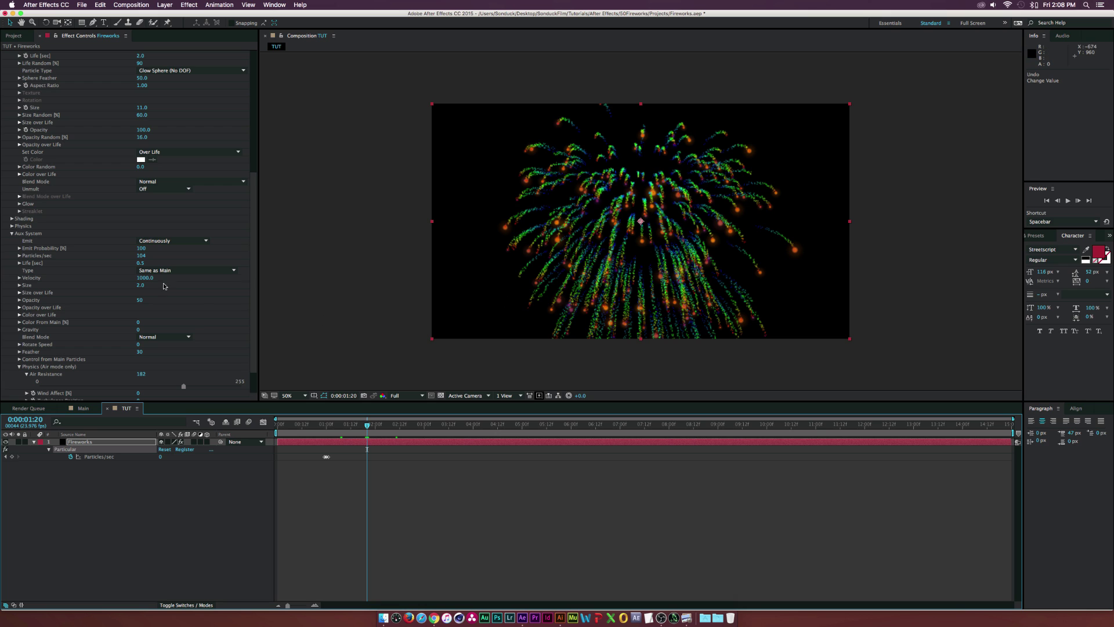
Apply the white-cyan-blue gradient preset to the Aux System's Color over Life and check the trails at 0:00:02:06
{"action": "left_click", "coordinate": [20, 314]}
{"action": "left_click", "coordinate": [142, 340]}
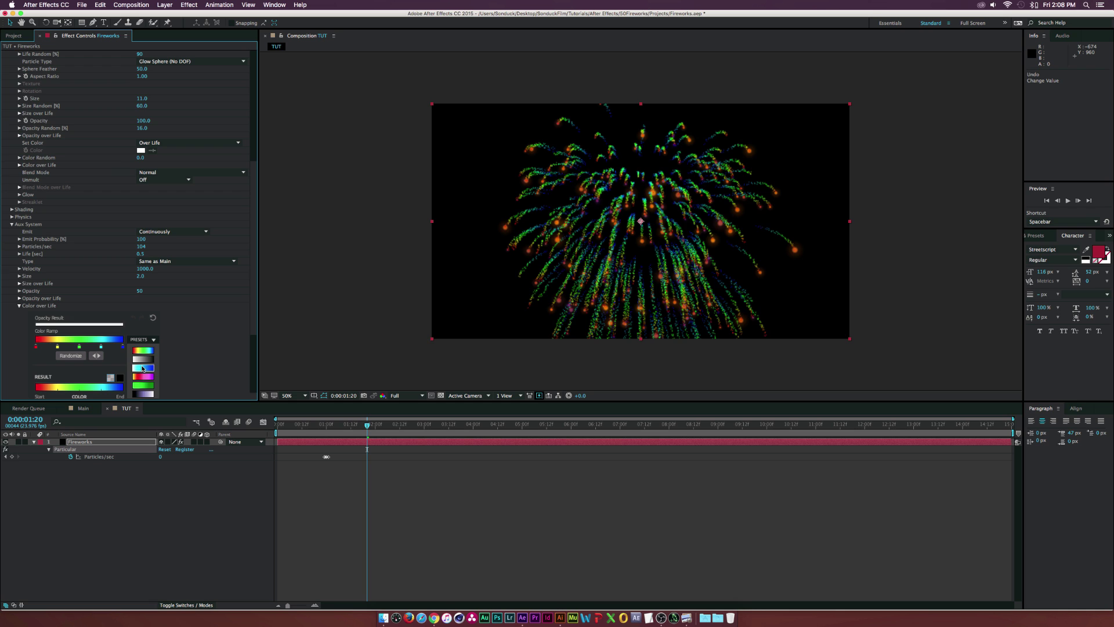
{"action": "left_click", "coordinate": [142, 368]}
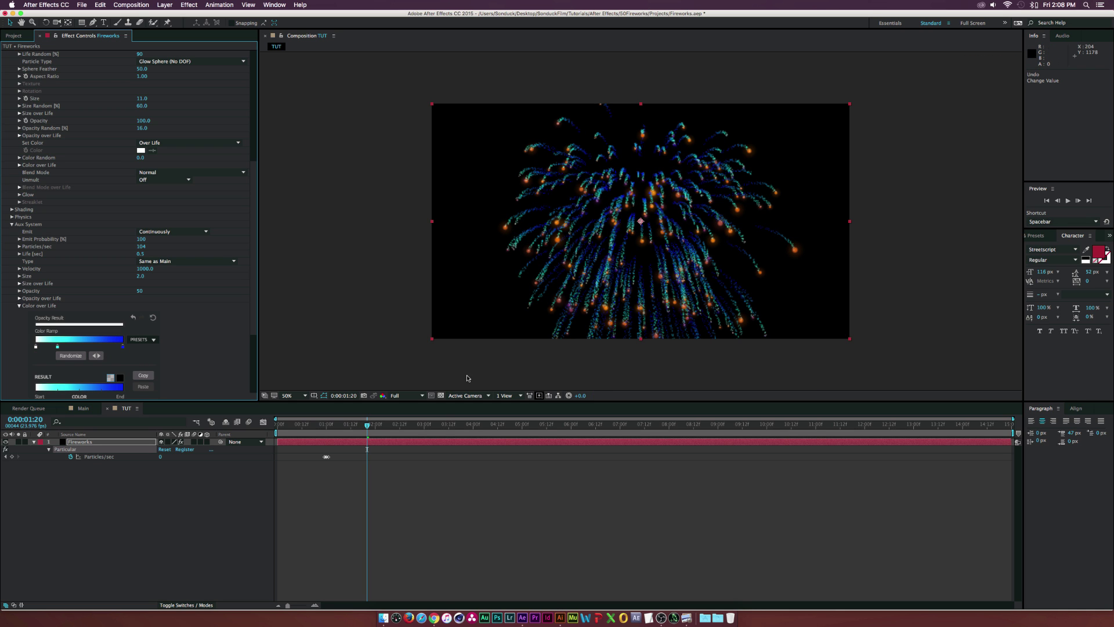
{"action": "left_click_drag", "start_coordinate": [355, 426], "coordinate": [389, 428]}
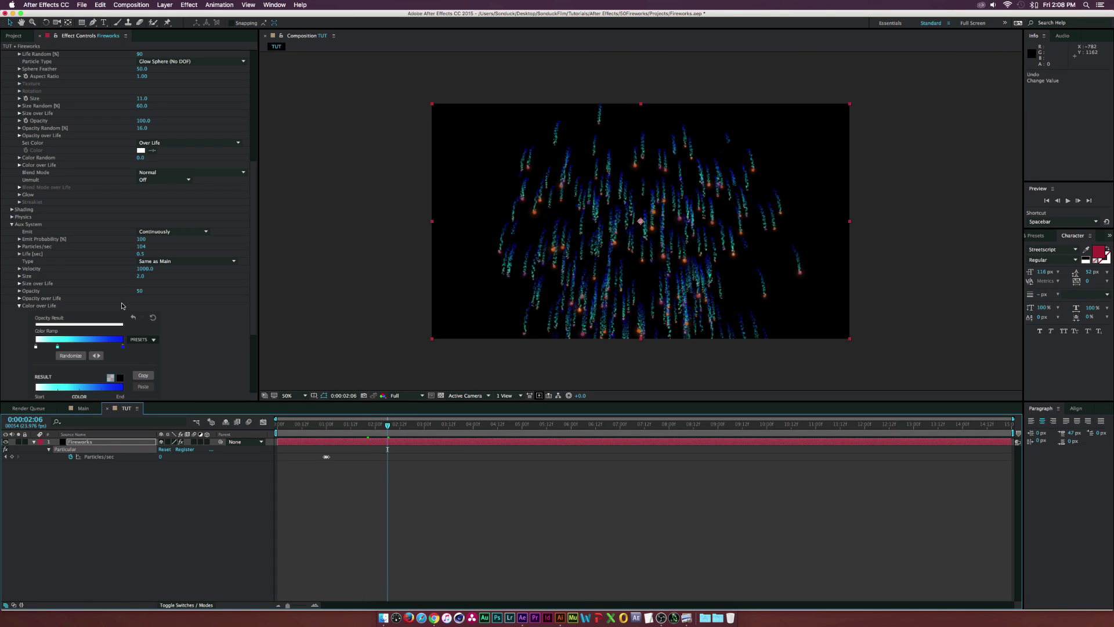
Set the Emitter's Position Z to 2250 and check the burst at 0:00:02:04 and 0:00:01:09
{"action": "scroll", "coordinate": [122, 306], "scroll_direction": "up", "scroll_amount": 10}
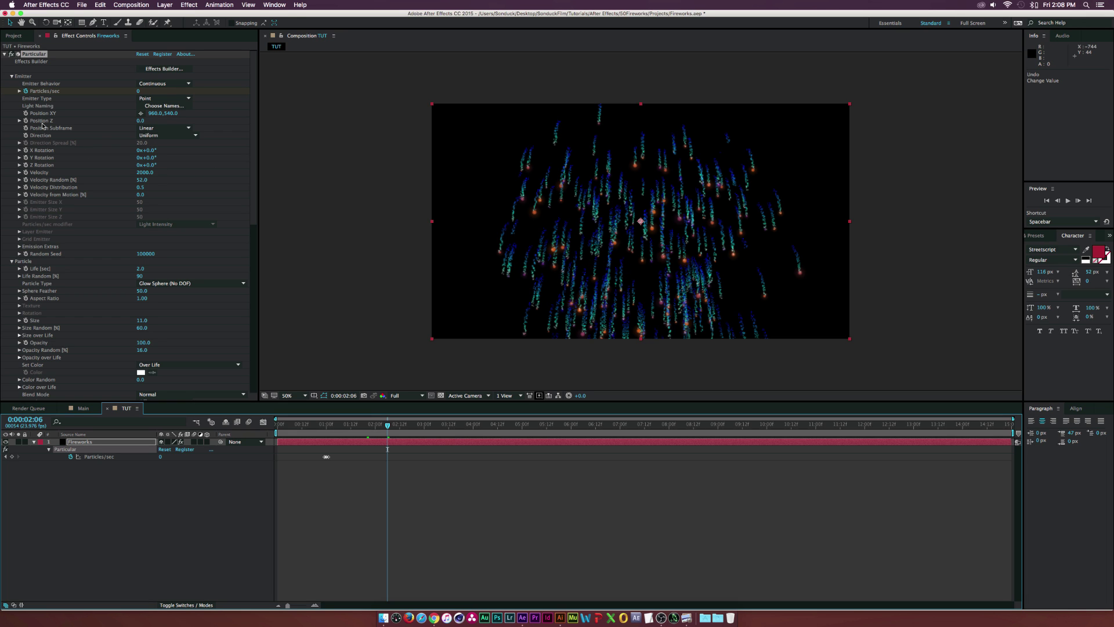
{"action": "left_click_drag", "start_coordinate": [141, 121], "coordinate": [246, 127]}
{"action": "mouse_move", "coordinate": [383, 422]}
{"action": "left_mouse_down"}
{"action": "mouse_move", "coordinate": [302, 429]}
{"action": "mouse_move", "coordinate": [444, 436]}
{"action": "mouse_move", "coordinate": [334, 435]}
{"action": "mouse_move", "coordinate": [385, 432]}
{"action": "left_mouse_up"}
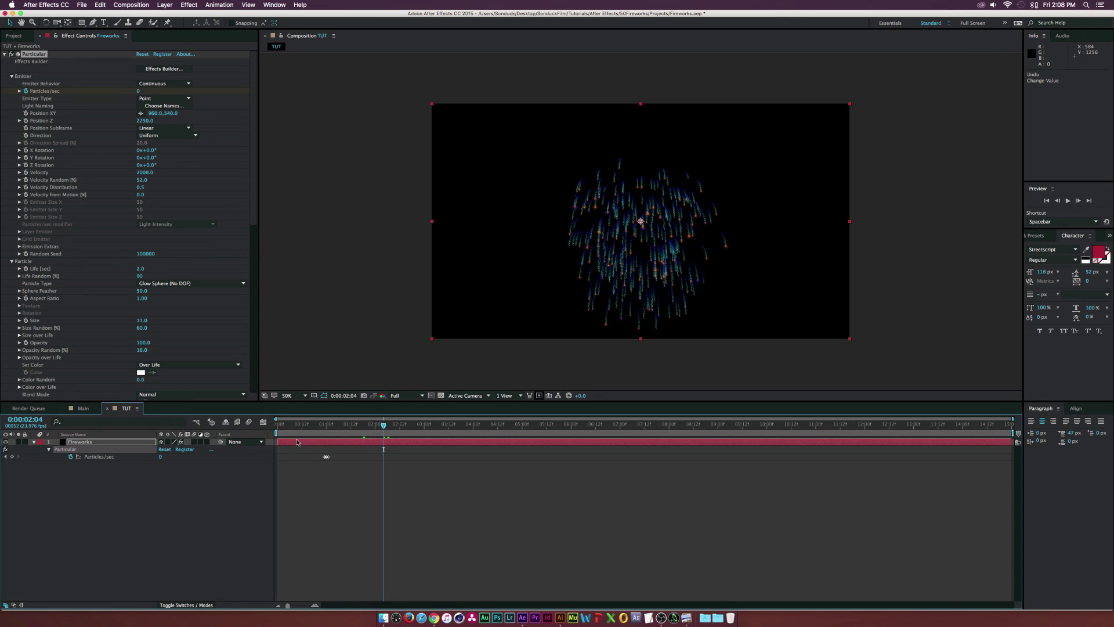
{"action": "left_click", "coordinate": [346, 429]}
Raise the Aux System's Particles/sec to 266 and scrub to 0:00:02:03 to check the denser trails
{"action": "scroll", "coordinate": [128, 332], "scroll_direction": "down", "scroll_amount": 5}
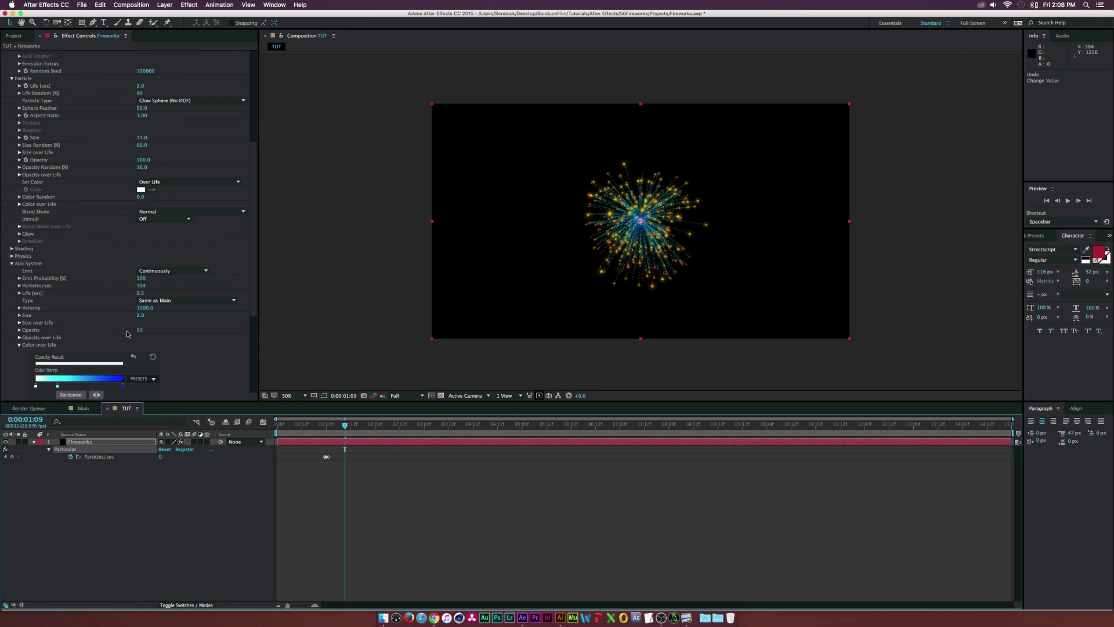
{"action": "left_click_drag", "start_coordinate": [141, 289], "coordinate": [214, 287]}
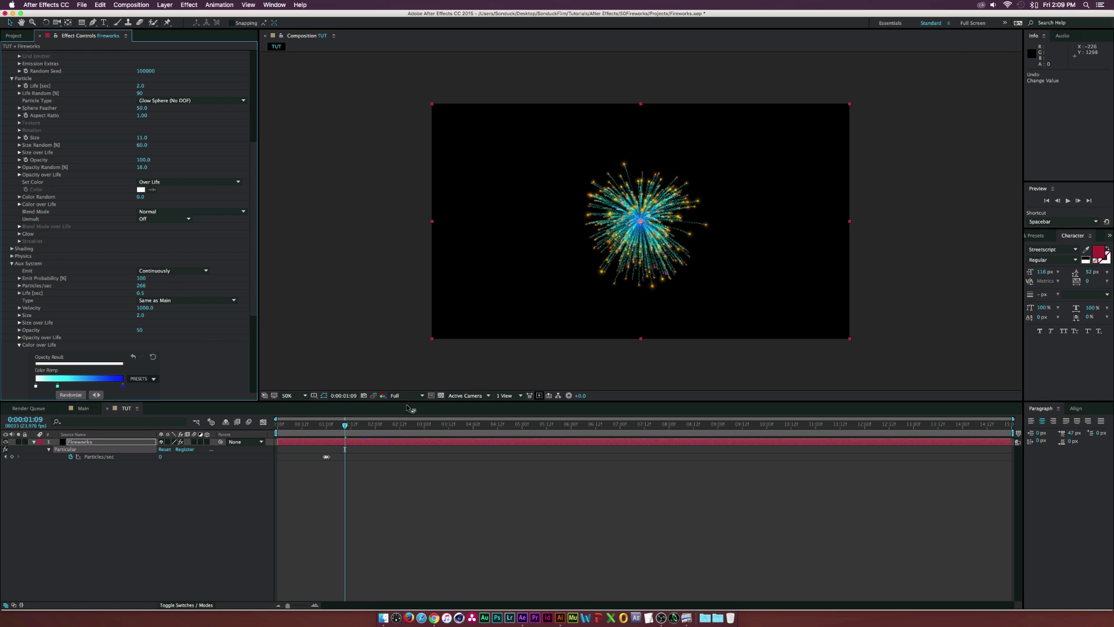
{"action": "mouse_move", "coordinate": [374, 426]}
{"action": "left_mouse_down"}
{"action": "mouse_move", "coordinate": [399, 426]}
{"action": "mouse_move", "coordinate": [337, 430]}
{"action": "mouse_move", "coordinate": [380, 427]}
{"action": "left_mouse_up"}
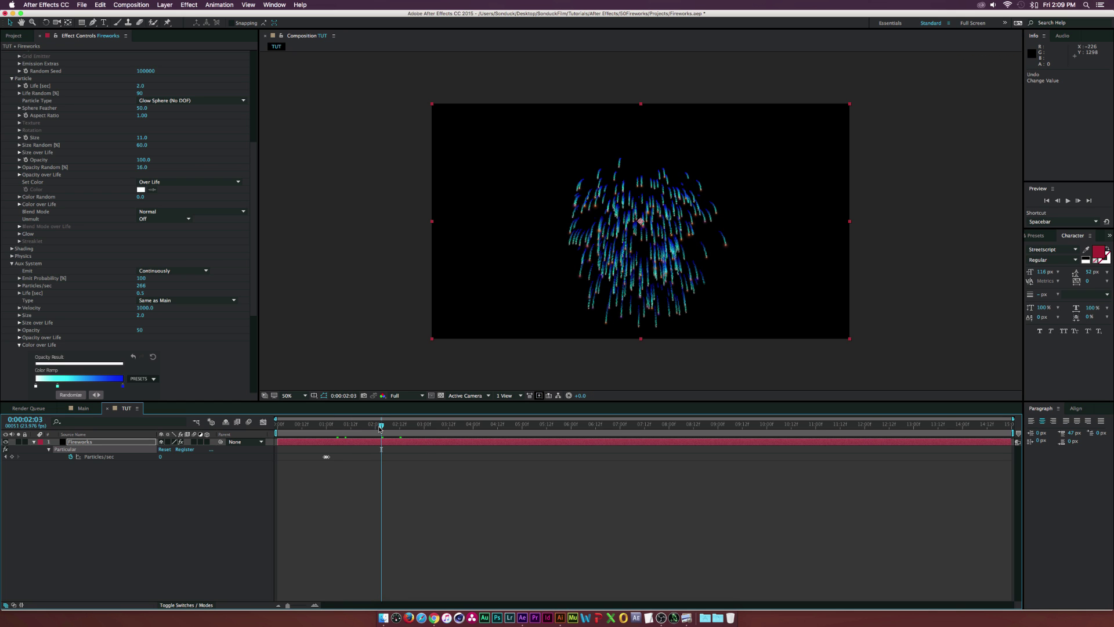
Try an Aux System Life of 2 seconds, checking the burst up to 0:00:02:11, and restore the Life to 0.5
{"action": "scroll", "coordinate": [132, 301], "scroll_direction": "down", "scroll_amount": 5}
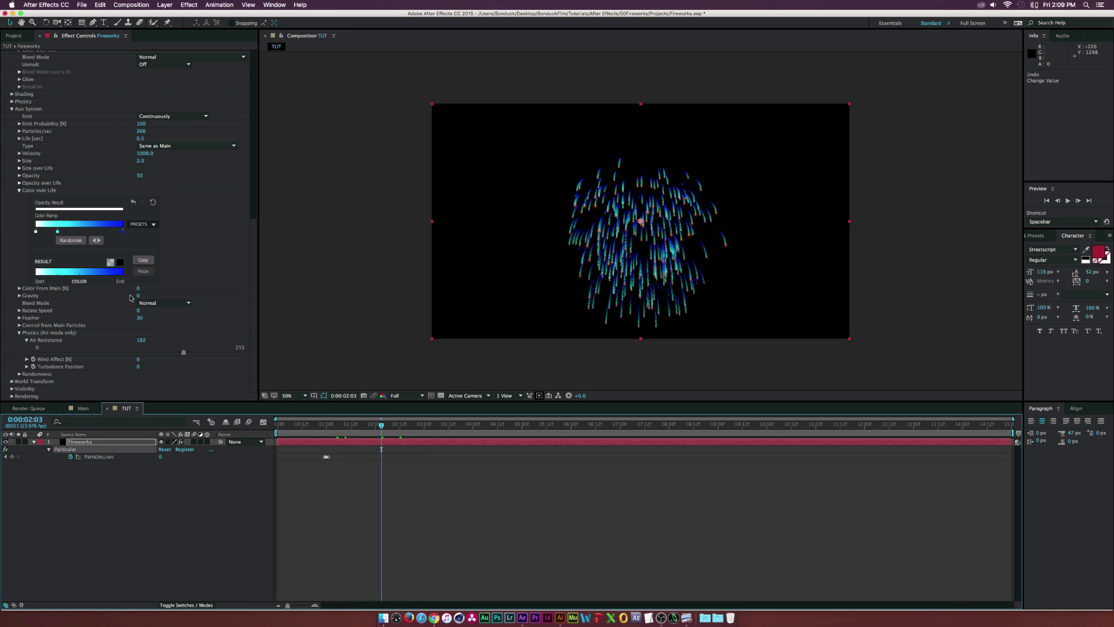
{"action": "left_click", "coordinate": [141, 140]}
{"action": "type", "text": "2"}
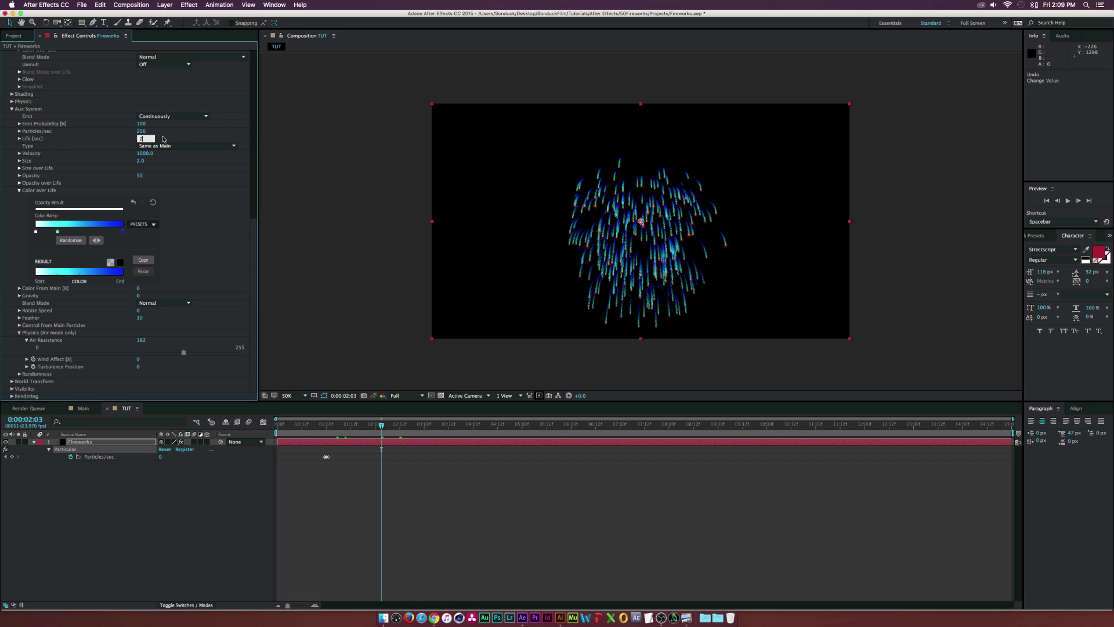
{"action": "key", "text": "Return"}
{"action": "left_click", "coordinate": [358, 431]}
{"action": "left_click_drag", "start_coordinate": [358, 431], "coordinate": [355, 430]}
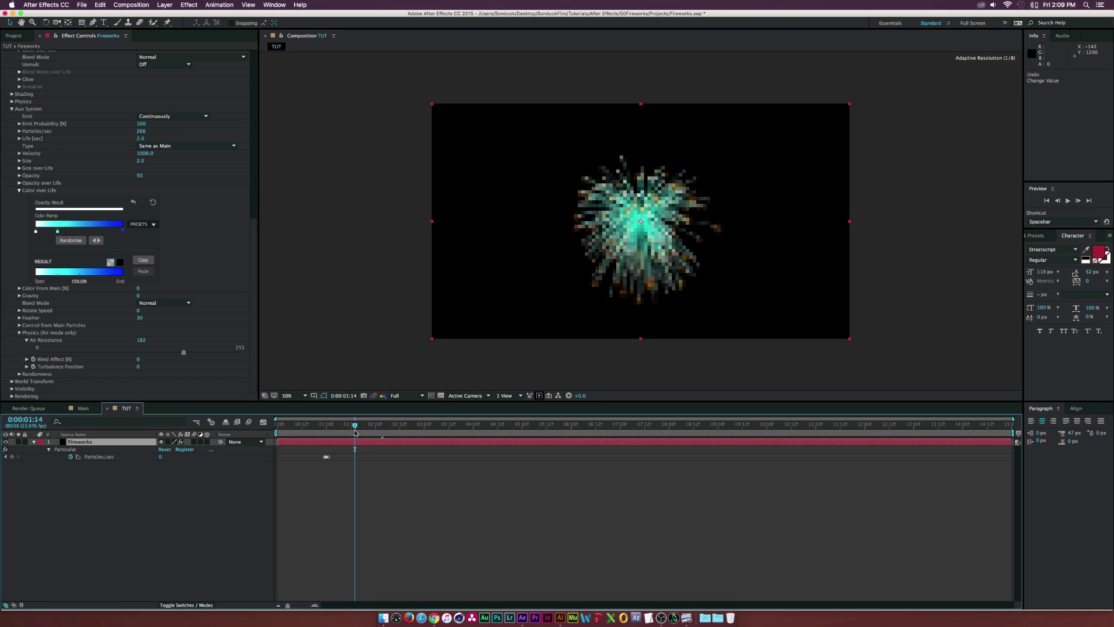
{"action": "left_click", "coordinate": [398, 428]}
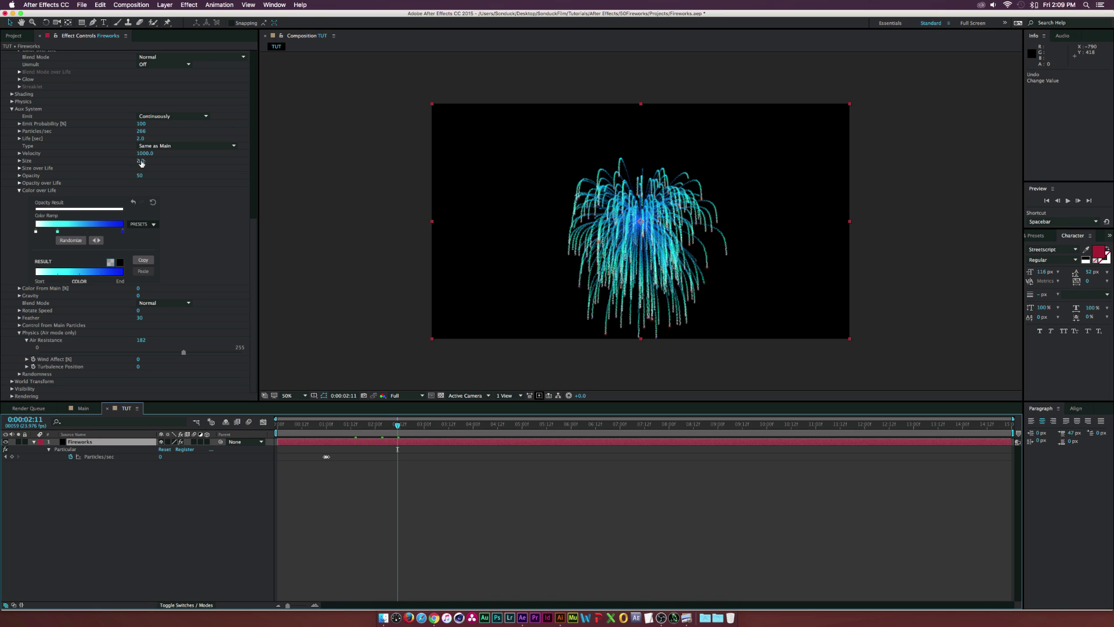
{"action": "left_click", "coordinate": [141, 139]}
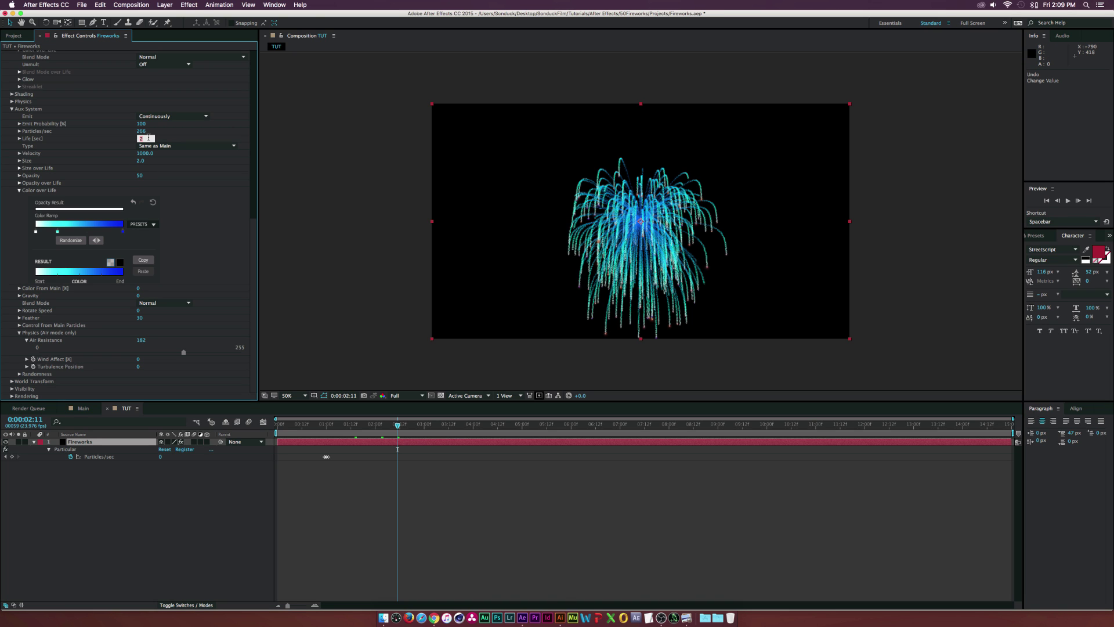
{"action": "key", "text": "Return"}
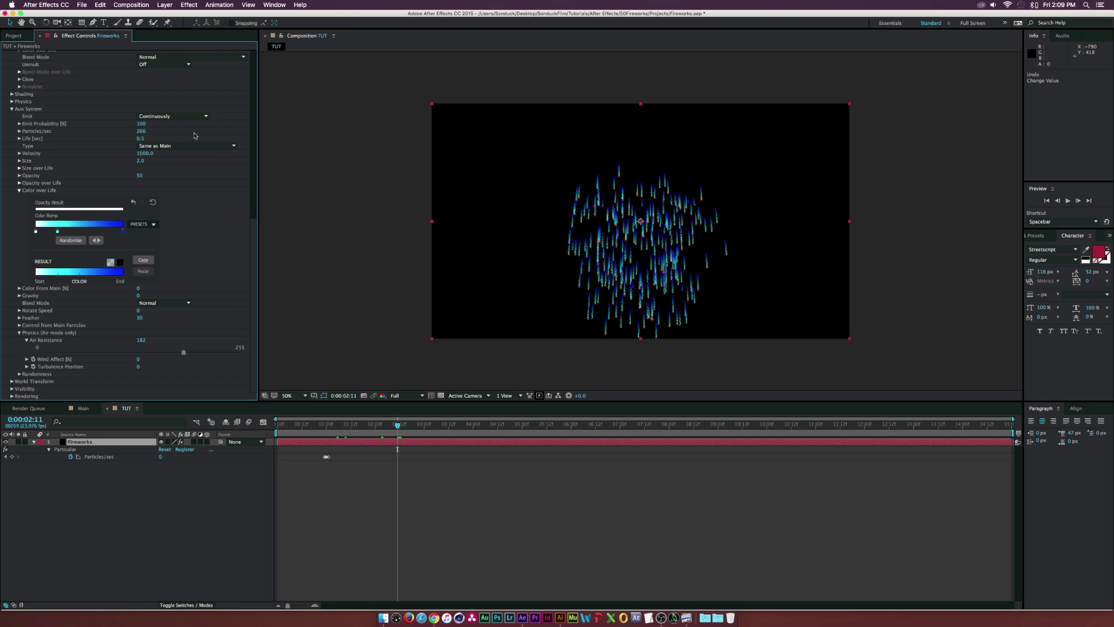
End the work area at about 5 seconds and return to the burst at 0:00:01:20
{"action": "left_click", "coordinate": [524, 425]}
{"action": "left_click", "coordinate": [133, 443]}
{"action": "left_click", "coordinate": [367, 425]}
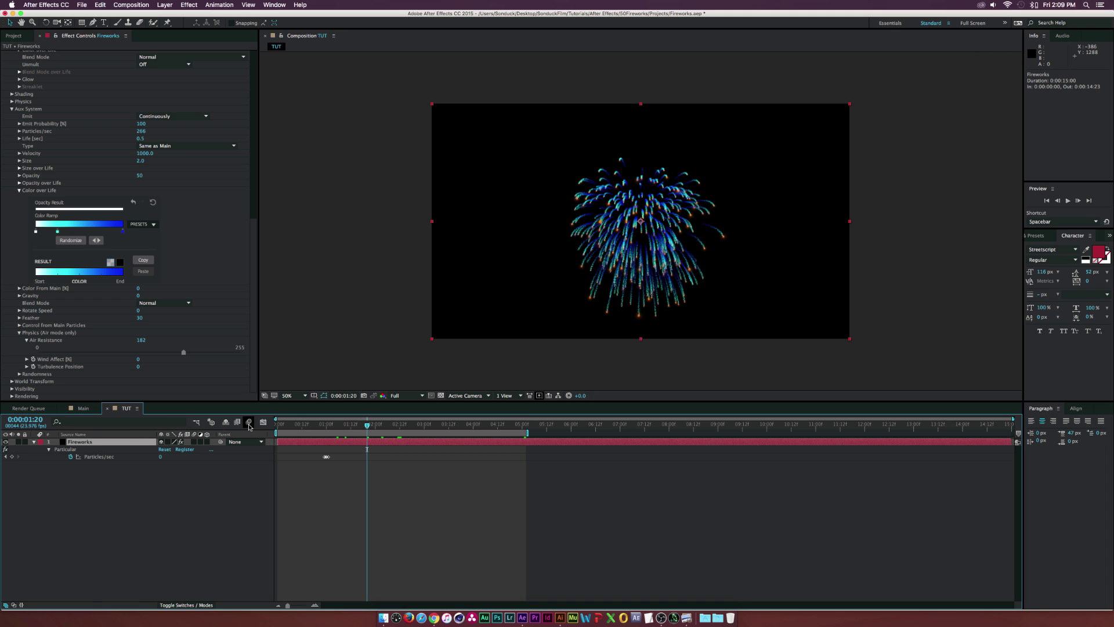
Turn on motion blur for the Fireworks layer and preview the explosion
{"action": "left_click", "coordinate": [194, 441]}
{"action": "left_click", "coordinate": [335, 426]}
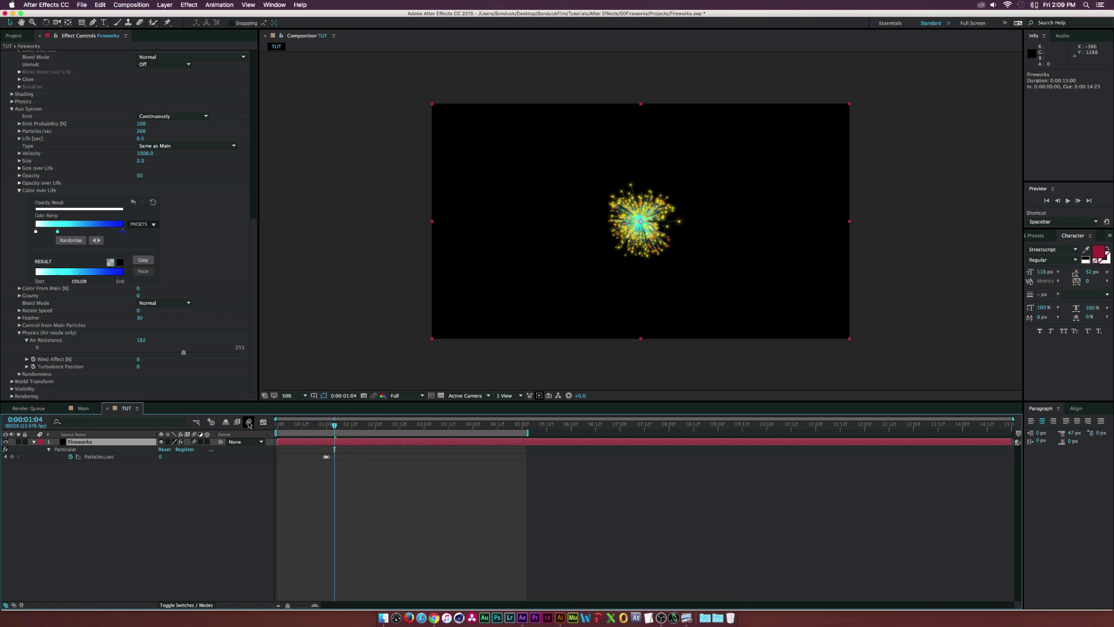
{"action": "key", "text": "space"}
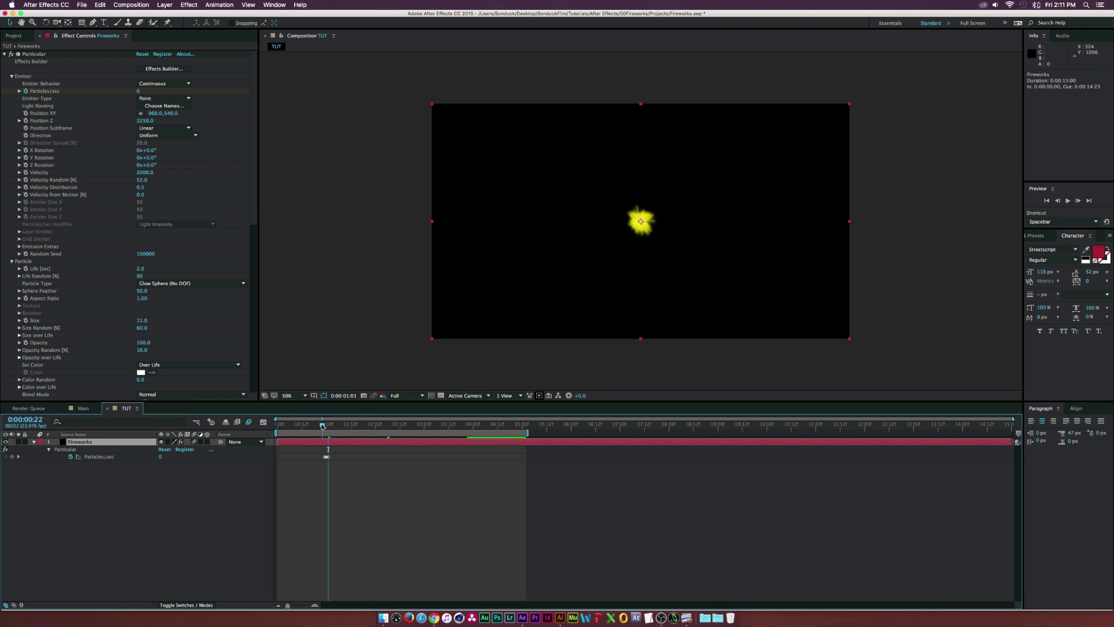
{"action": "key", "text": "space"}
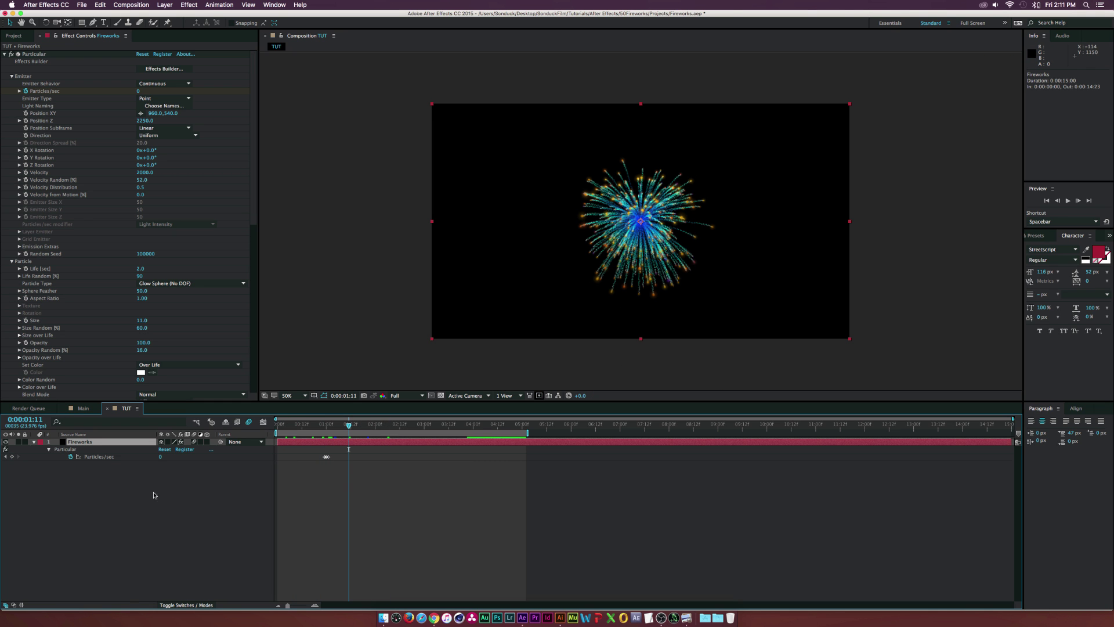
Create a new solid layer named Trail and apply the Trapcode Particular effect to it
{"action": "left_click", "coordinate": [176, 524]}
{"action": "key", "text": "super+y"}
{"action": "type", "text": "Trail"}
{"action": "key", "text": "Return"}
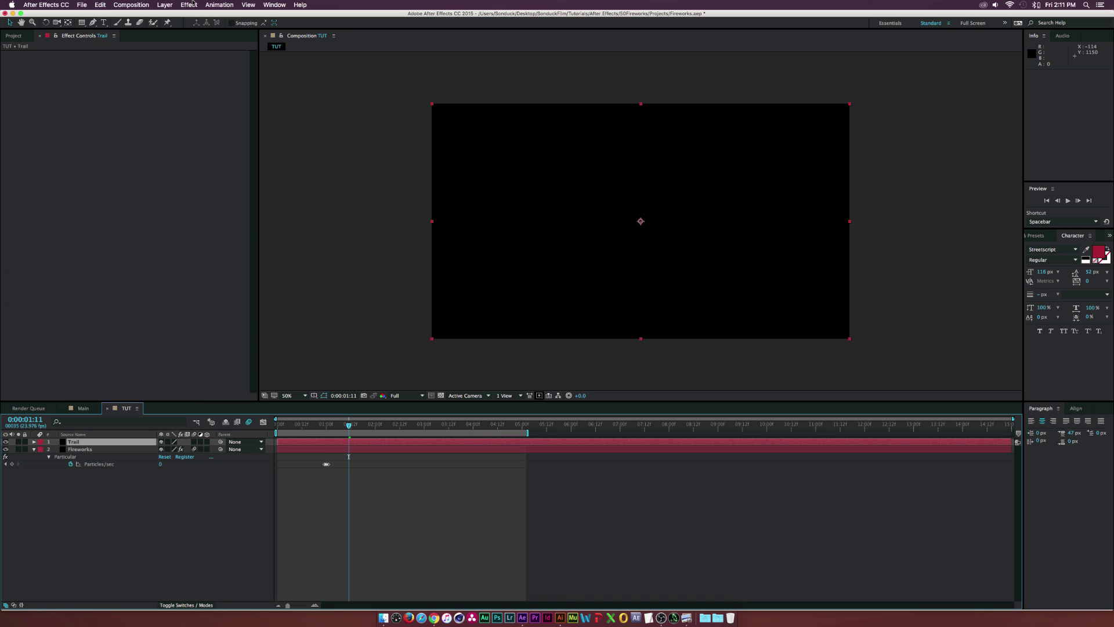
{"action": "left_click", "coordinate": [190, 5]}
{"action": "mouse_move", "coordinate": [196, 227]}
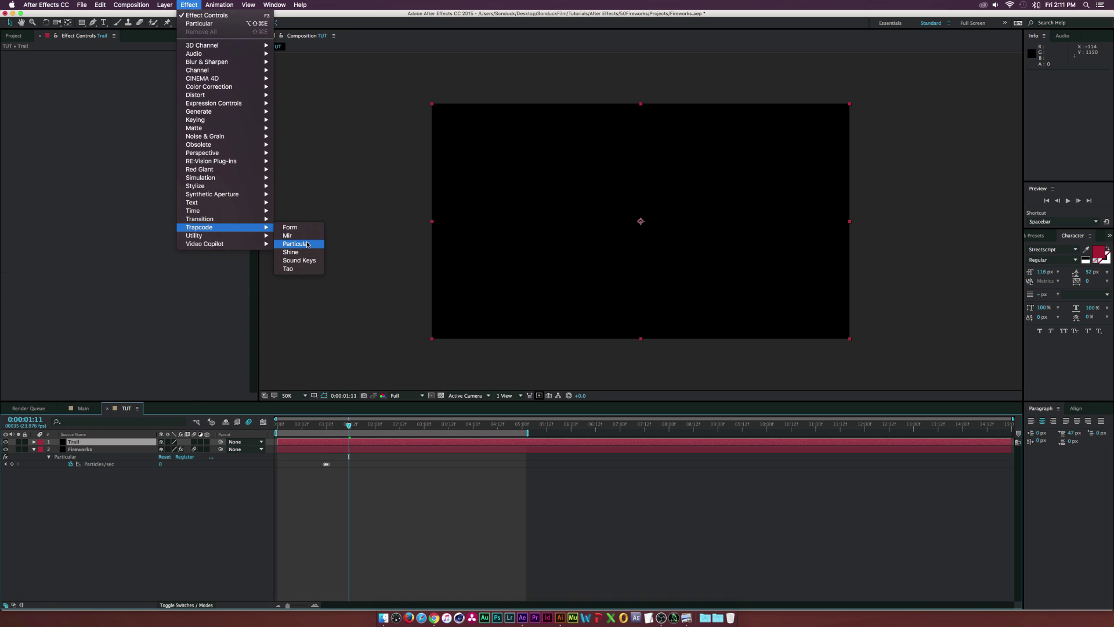
{"action": "left_click", "coordinate": [297, 243]}
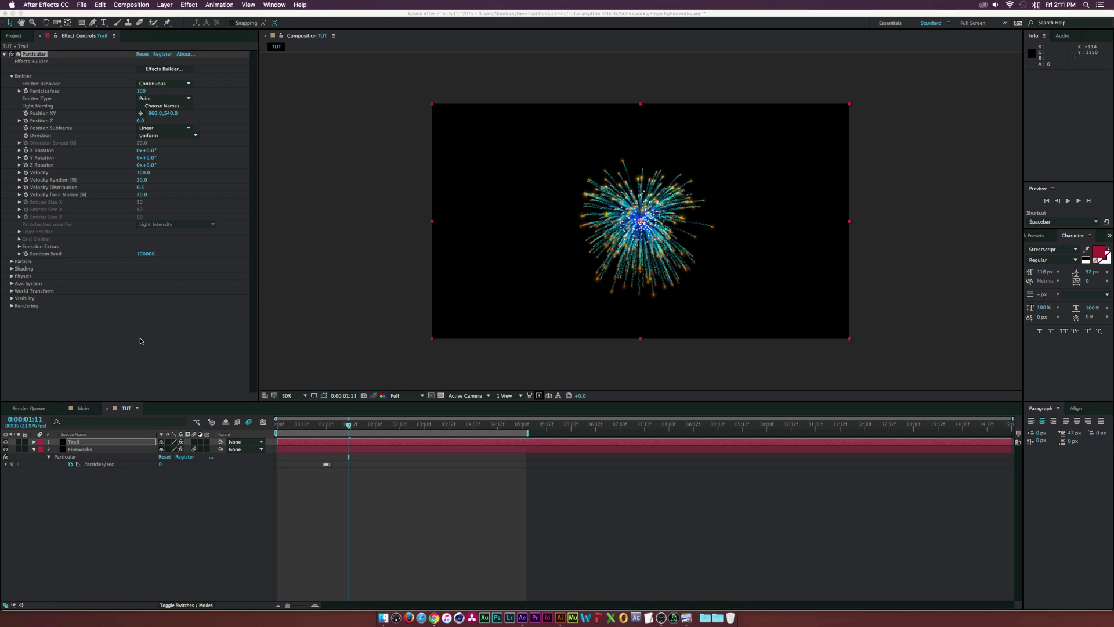
Hide the Fireworks layer and start keyframing the Trail emitter's Position XY at 0:00:01:00
{"action": "left_click", "coordinate": [5, 450]}
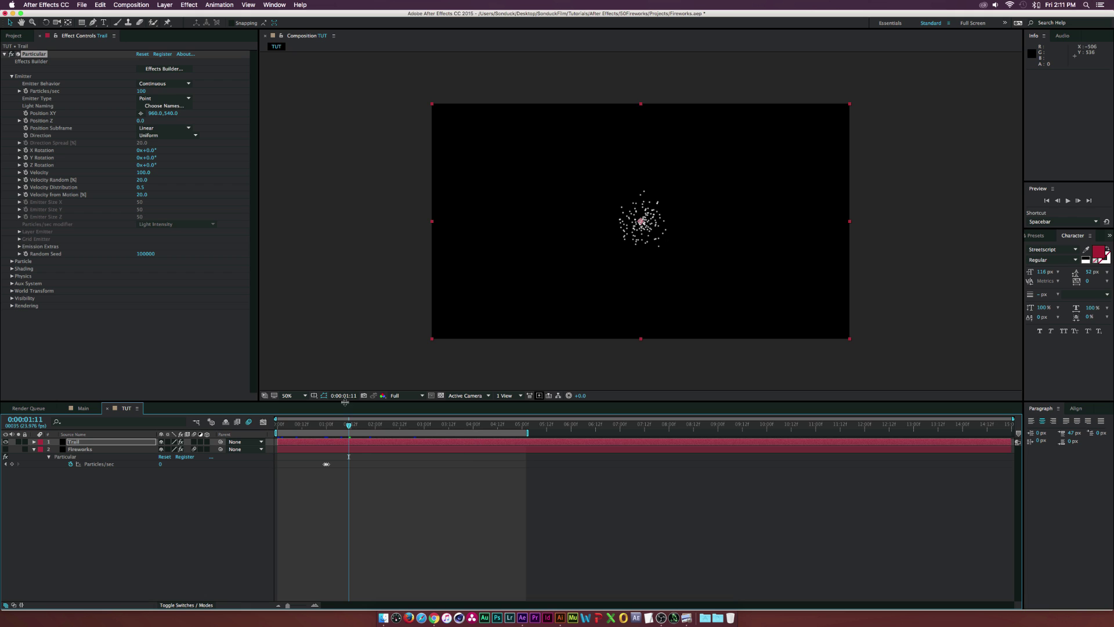
{"action": "scroll", "coordinate": [320, 427], "scroll_direction": "up", "scroll_amount": 3}
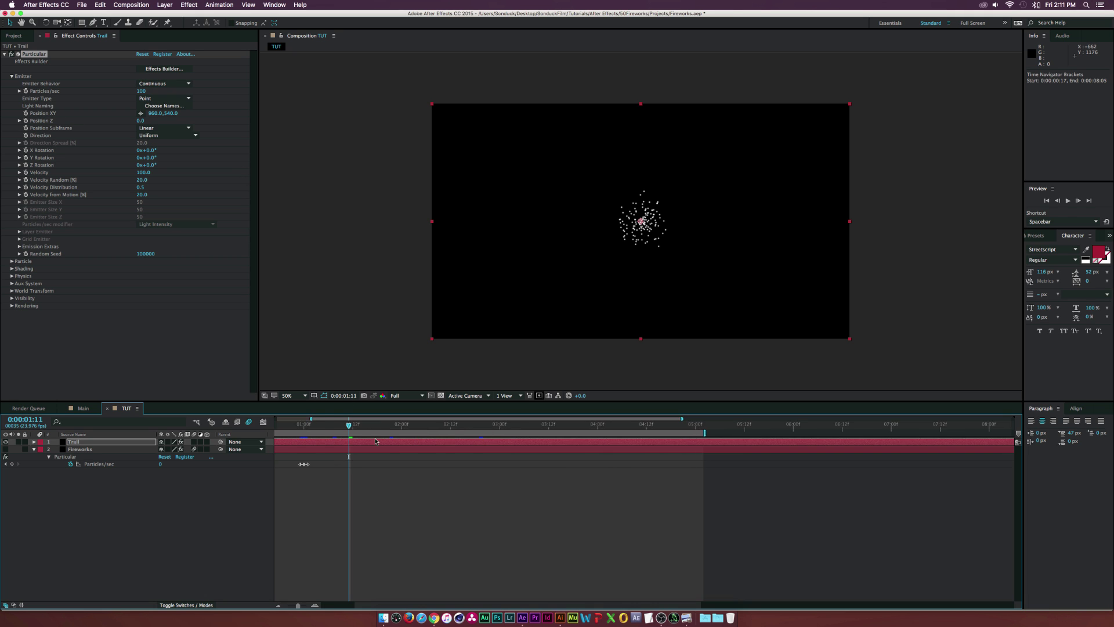
{"action": "left_click", "coordinate": [473, 425]}
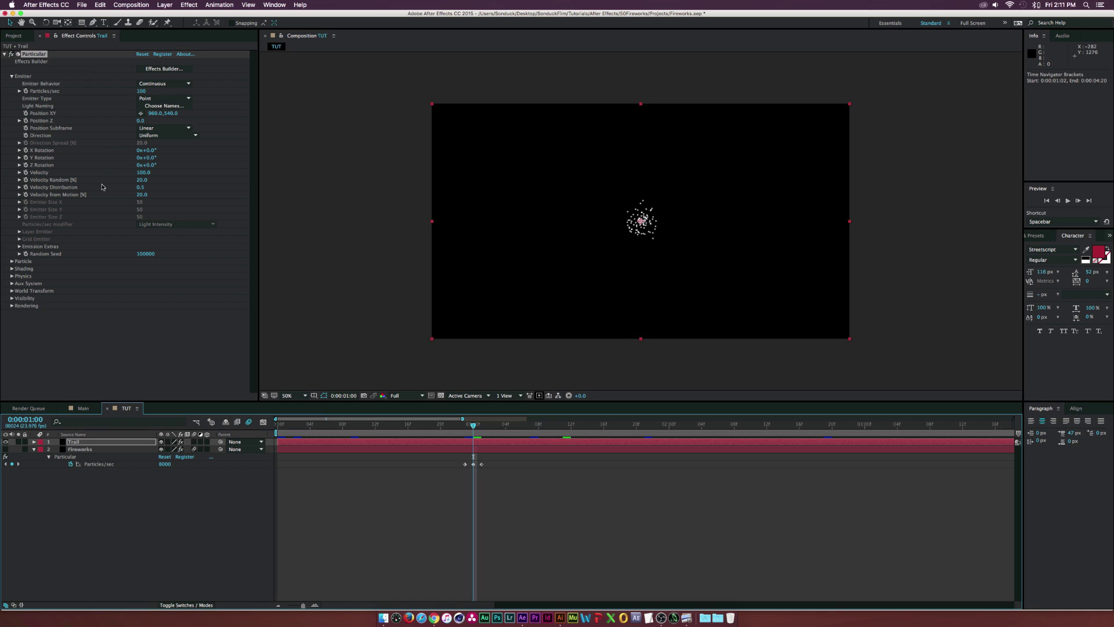
{"action": "left_click", "coordinate": [28, 115]}
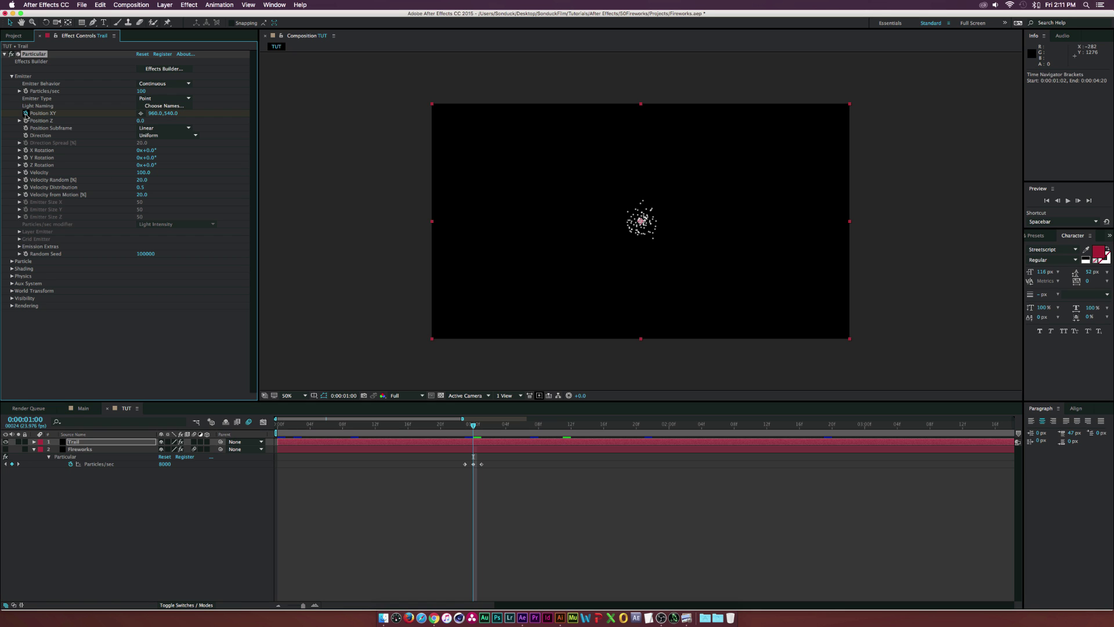
Keyframe the Trail emitter's vertical position below the frame at 0:00:00:00 and scrub to 0:00:01:00 to check its rise
{"action": "left_click", "coordinate": [277, 424]}
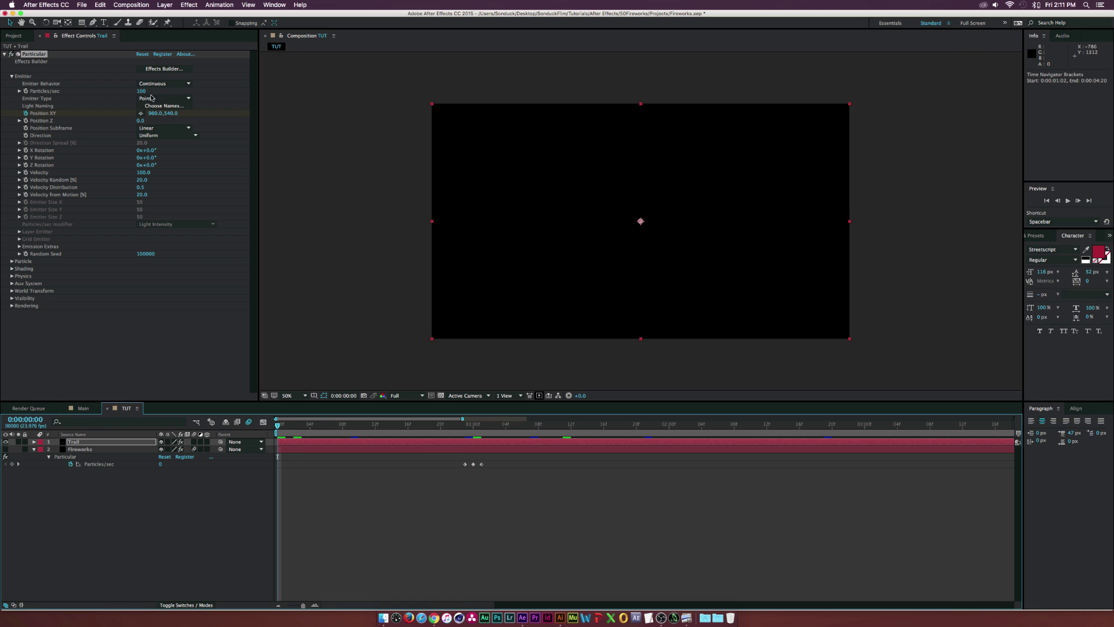
{"action": "left_click_drag", "start_coordinate": [182, 112], "coordinate": [197, 113]}
{"action": "left_click_drag", "start_coordinate": [279, 425], "coordinate": [473, 428]}
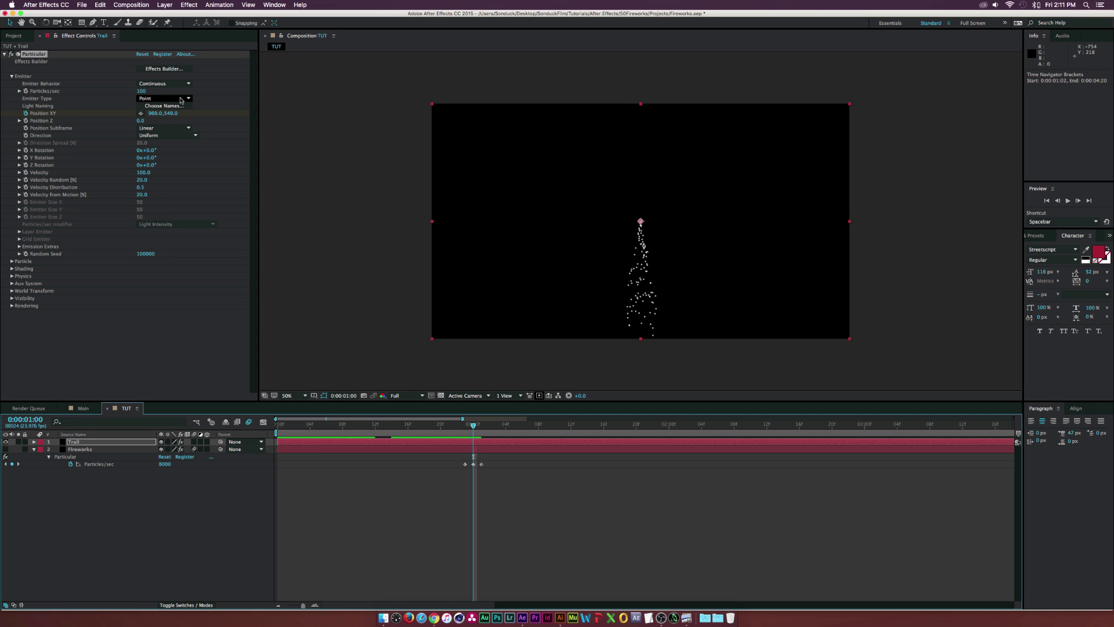
Keyframe the Trail emitter's Particles/sec at 100 at 0:00:01:00 and edit its value one frame after that
{"action": "left_click", "coordinate": [26, 91]}
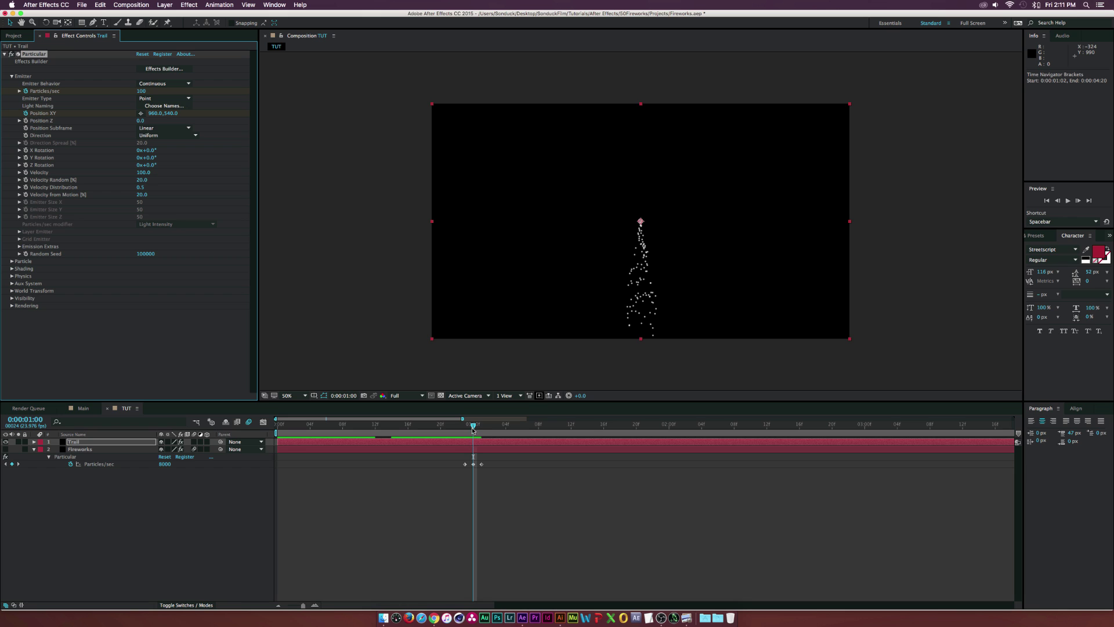
{"action": "left_click", "coordinate": [471, 434]}
{"action": "key", "text": "Page_Down"}
{"action": "left_click", "coordinate": [133, 94]}
{"action": "left_click", "coordinate": [496, 448]}
{"action": "key", "text": "Page_Up"}
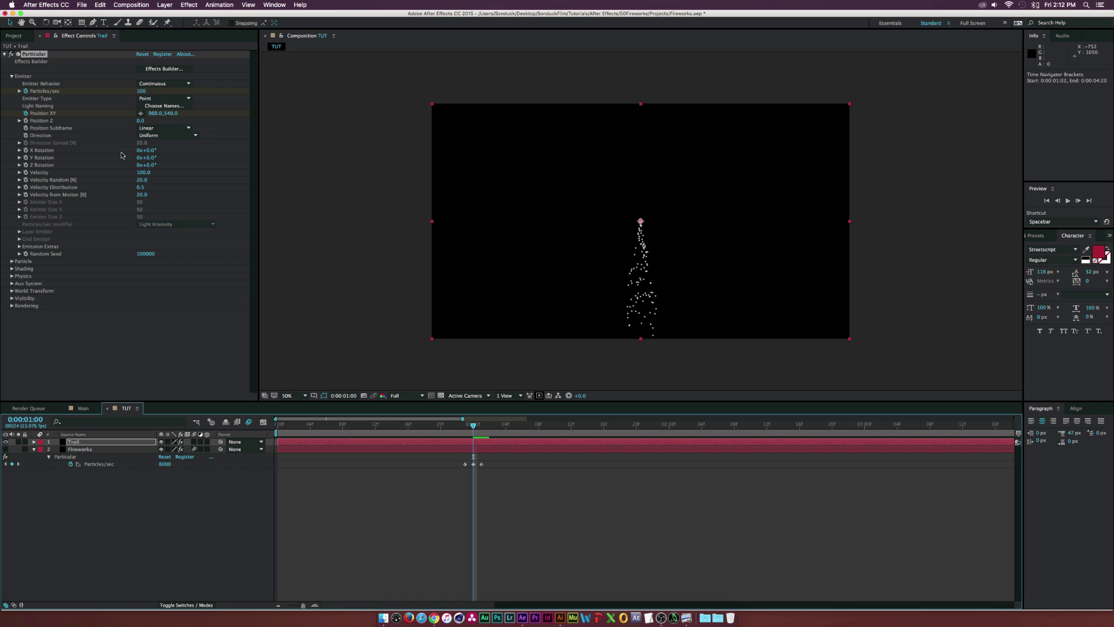
Set the Trail emitter's Velocity to 50 and its Velocity from Motion to 0
{"action": "left_click", "coordinate": [144, 173]}
{"action": "type", "text": "50"}
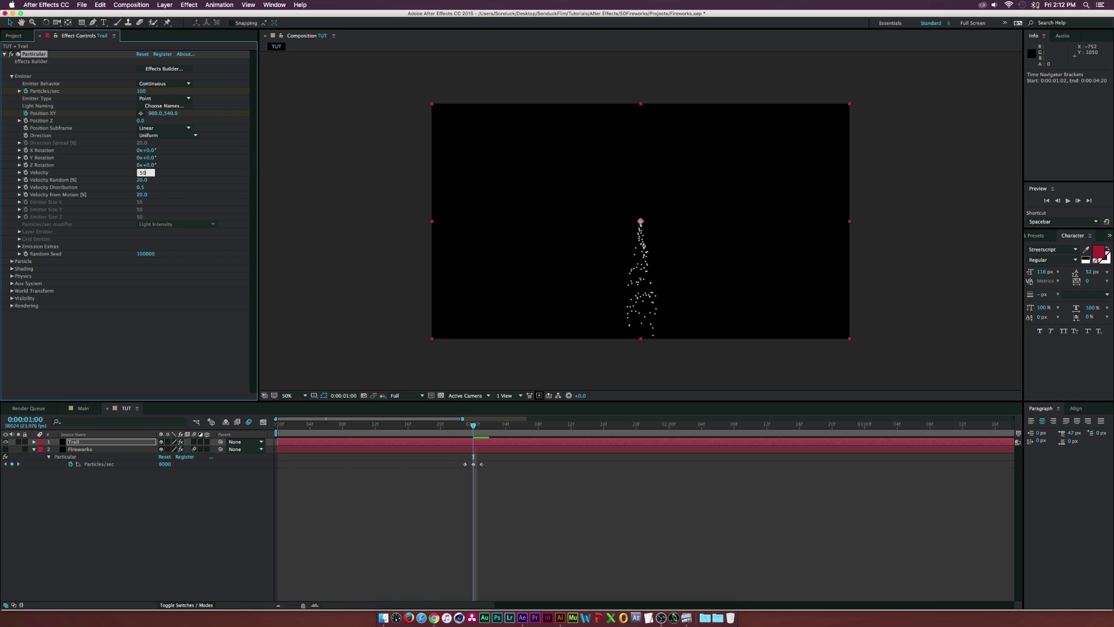
{"action": "left_click", "coordinate": [202, 181]}
{"action": "left_click_drag", "start_coordinate": [142, 195], "coordinate": [118, 198]}
{"action": "left_click", "coordinate": [145, 194]}
{"action": "type", "text": "0"}
{"action": "key", "text": "Return"}
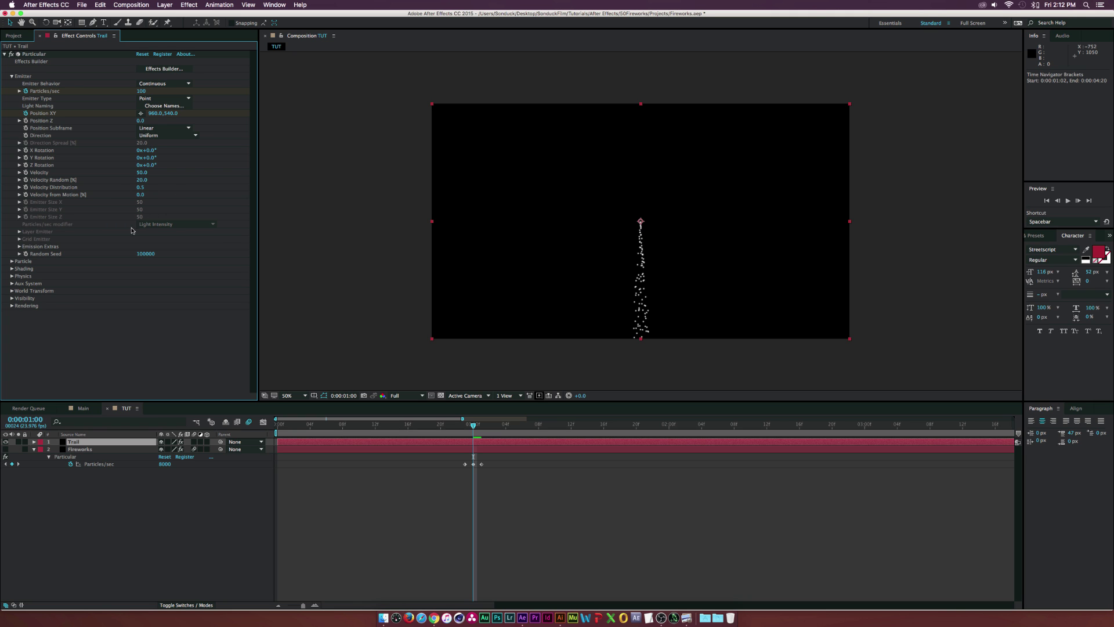
Configure the Trail particles with a Life of 1 second, Life Random 50, type Glow Sphere (No DOF) and Size 2
{"action": "left_click", "coordinate": [11, 261]}
{"action": "scroll", "coordinate": [23, 256], "scroll_direction": "down", "scroll_amount": 2}
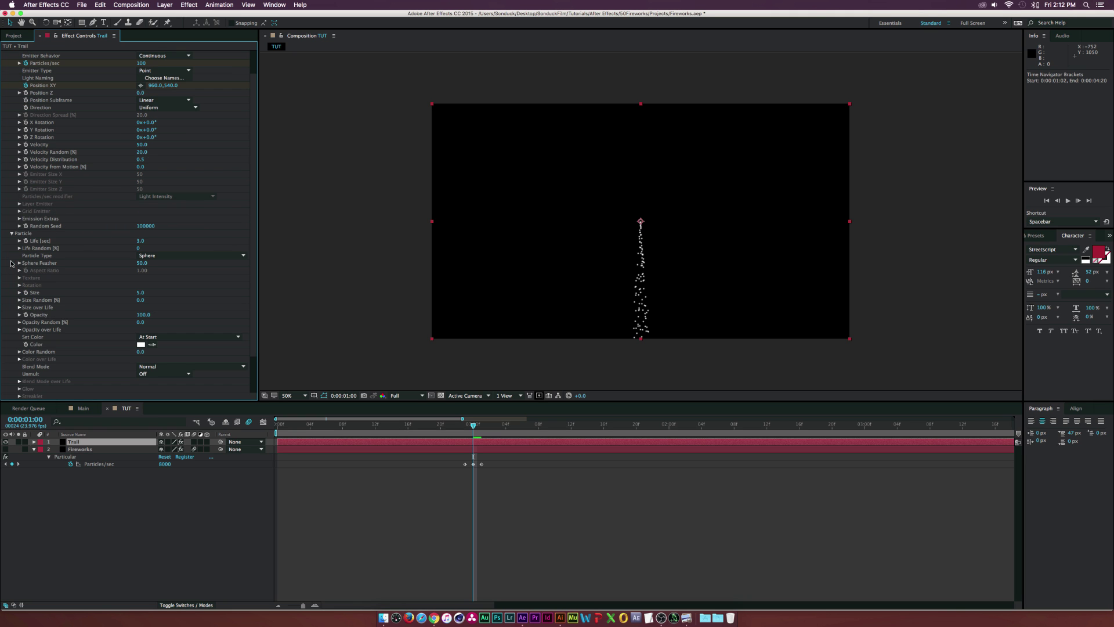
{"action": "left_click", "coordinate": [140, 241]}
{"action": "key", "text": "Return"}
{"action": "left_click", "coordinate": [175, 256]}
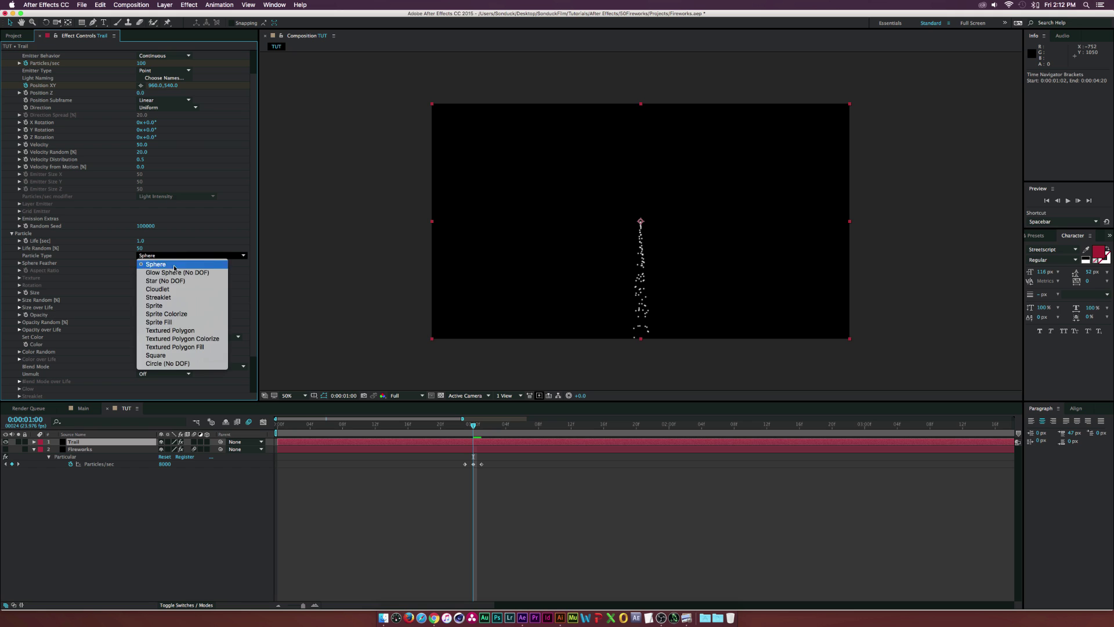
{"action": "left_click", "coordinate": [172, 273]}
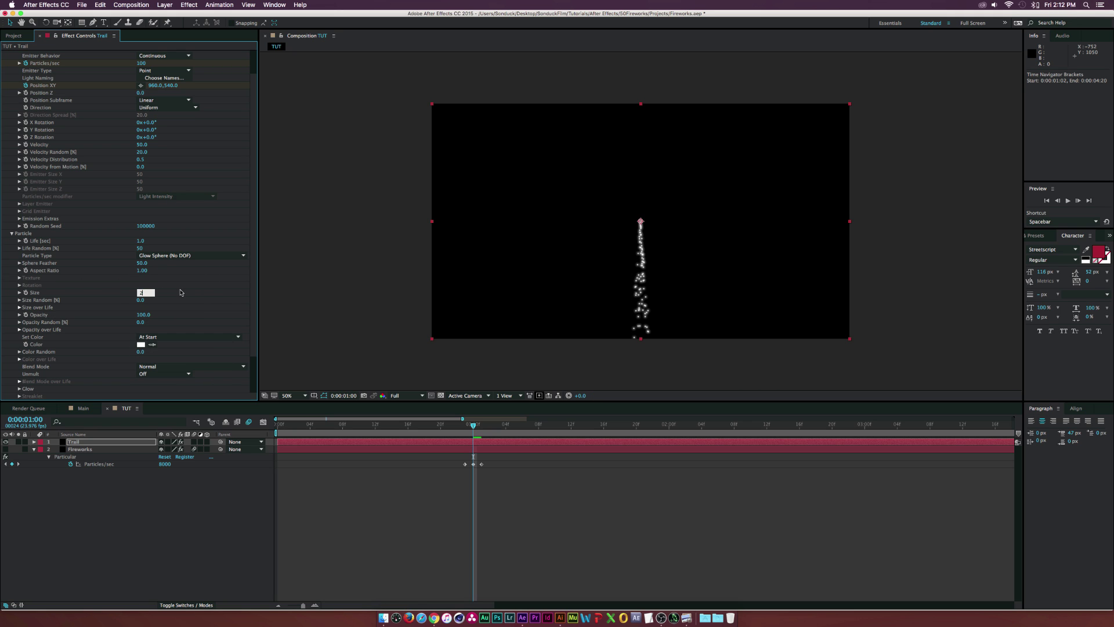
{"action": "type", "text": "2"}
{"action": "key", "text": "Return"}
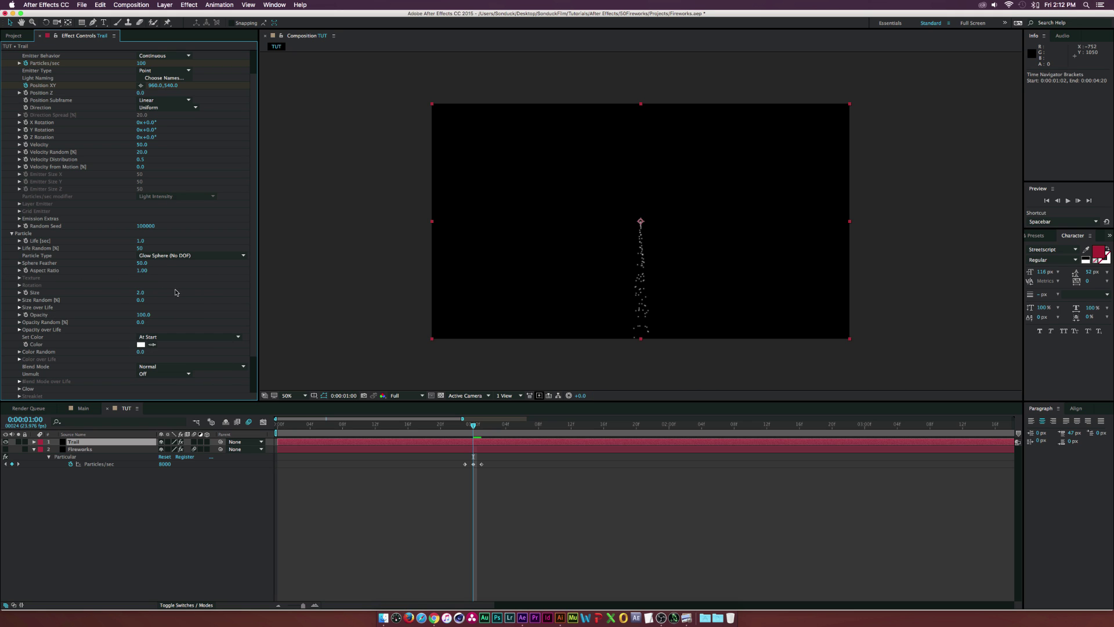
Change the Trail particles' color to orange, hex D7770D
{"action": "left_click", "coordinate": [141, 344]}
{"action": "left_click_drag", "start_coordinate": [127, 146], "coordinate": [124, 167]}
{"action": "left_click", "coordinate": [108, 87]}
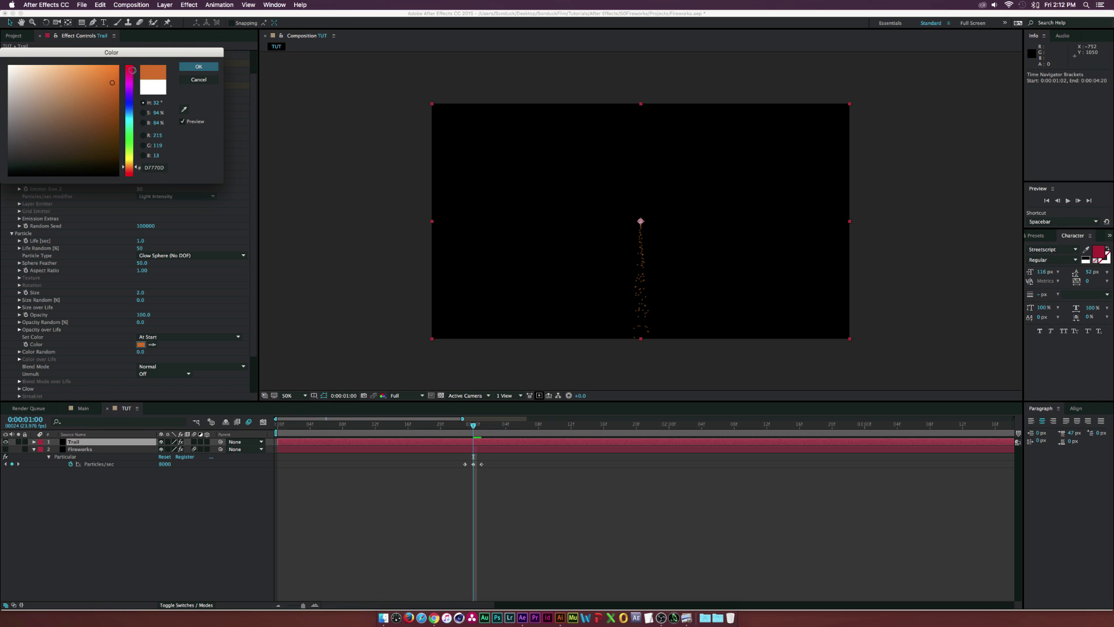
{"action": "key", "text": "Return"}
Set the Gravity in the Trail's Physics settings to 1000
{"action": "scroll", "coordinate": [58, 357], "scroll_direction": "down", "scroll_amount": 3}
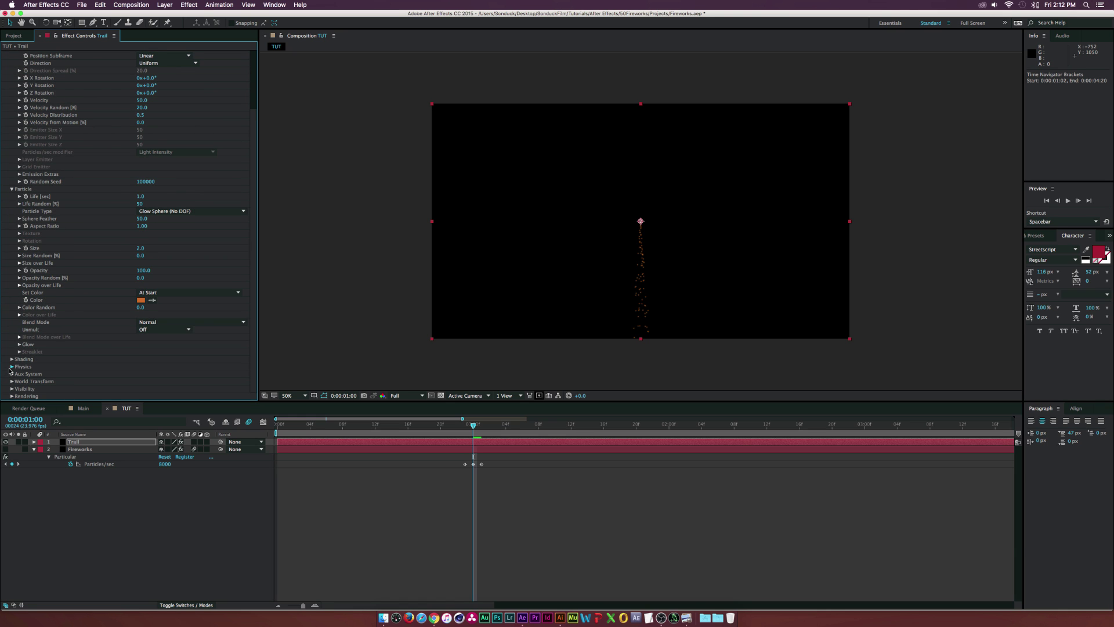
{"action": "left_click", "coordinate": [11, 367]}
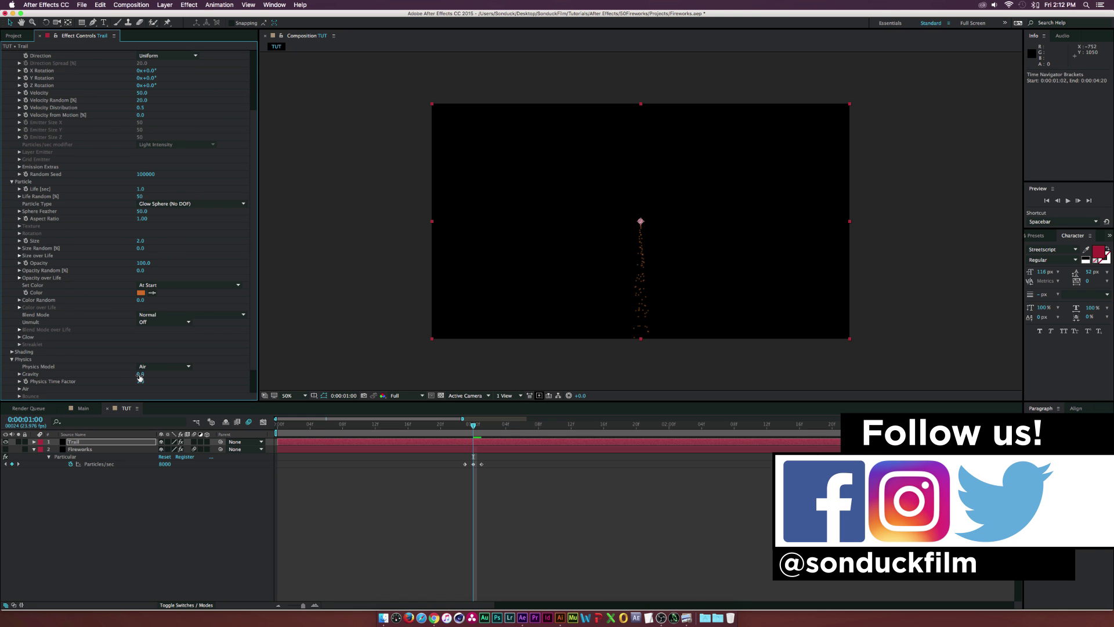
{"action": "type", "text": "1000"}
Show the Fireworks layer again and step back to 0:00:00:17, scrubbing the timeline to check the rising trail with the explosion
{"action": "left_click", "coordinate": [293, 448]}
{"action": "key", "text": "Page_Up"}
{"action": "key", "text": "Page_Up"}
{"action": "key", "text": "Page_Up"}
{"action": "key", "text": "Page_Up"}
{"action": "key", "text": "Page_Up"}
{"action": "key", "text": "Page_Up"}
{"action": "key", "text": "Page_Up"}
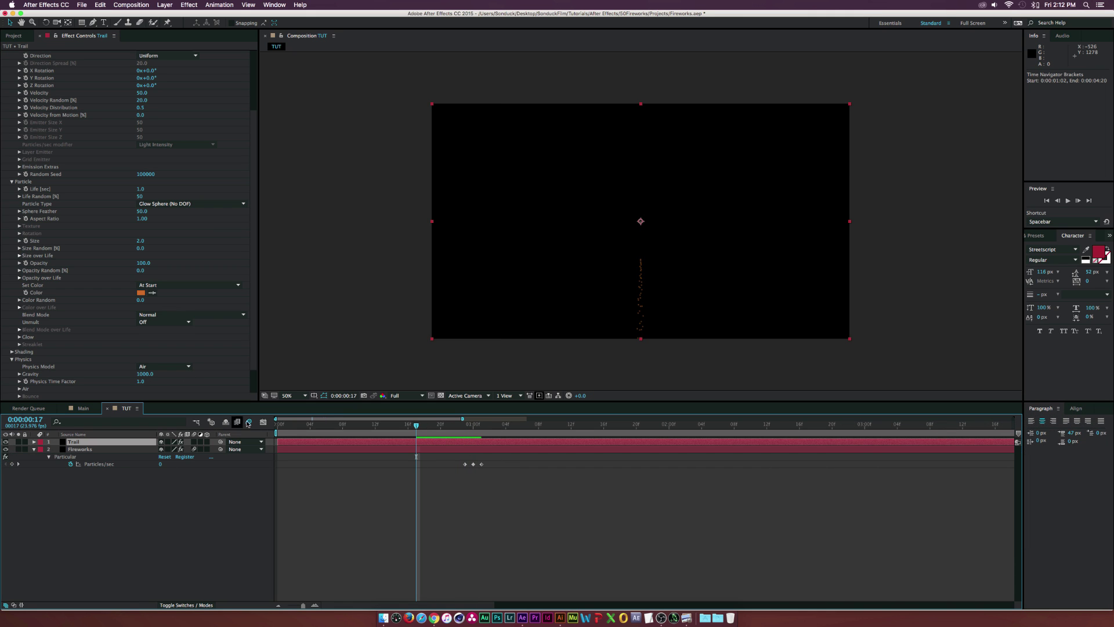
{"action": "left_click_drag", "start_coordinate": [284, 424], "coordinate": [636, 445]}
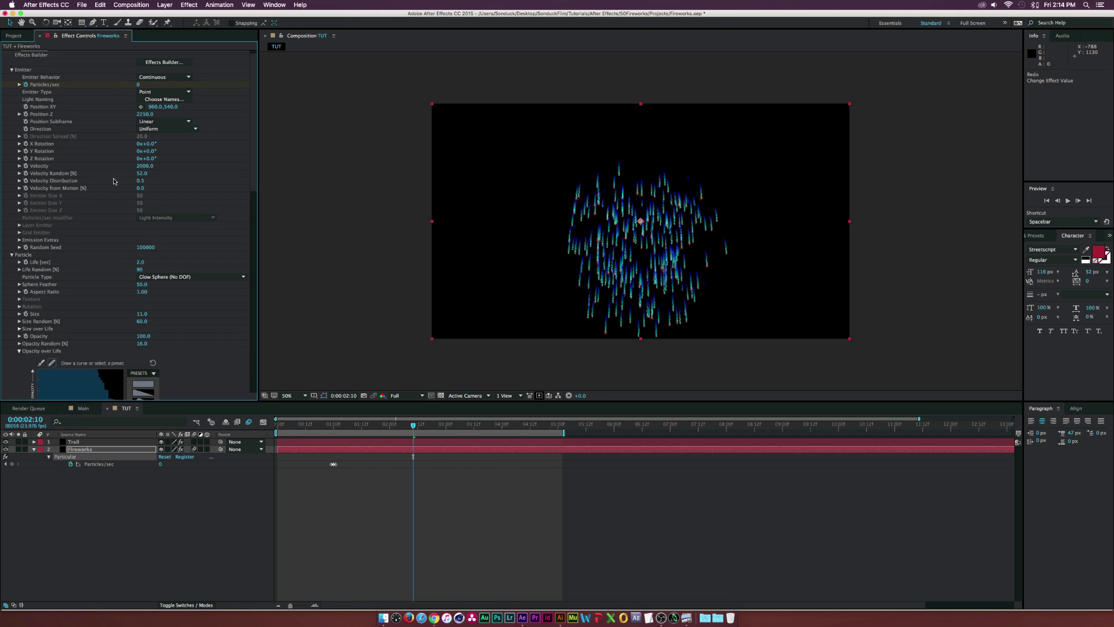
Apply the linear fade-out preset to the Aux System's Opacity over Life curve on the Fireworks layer
{"action": "scroll", "coordinate": [95, 244], "scroll_direction": "down", "scroll_amount": 8}
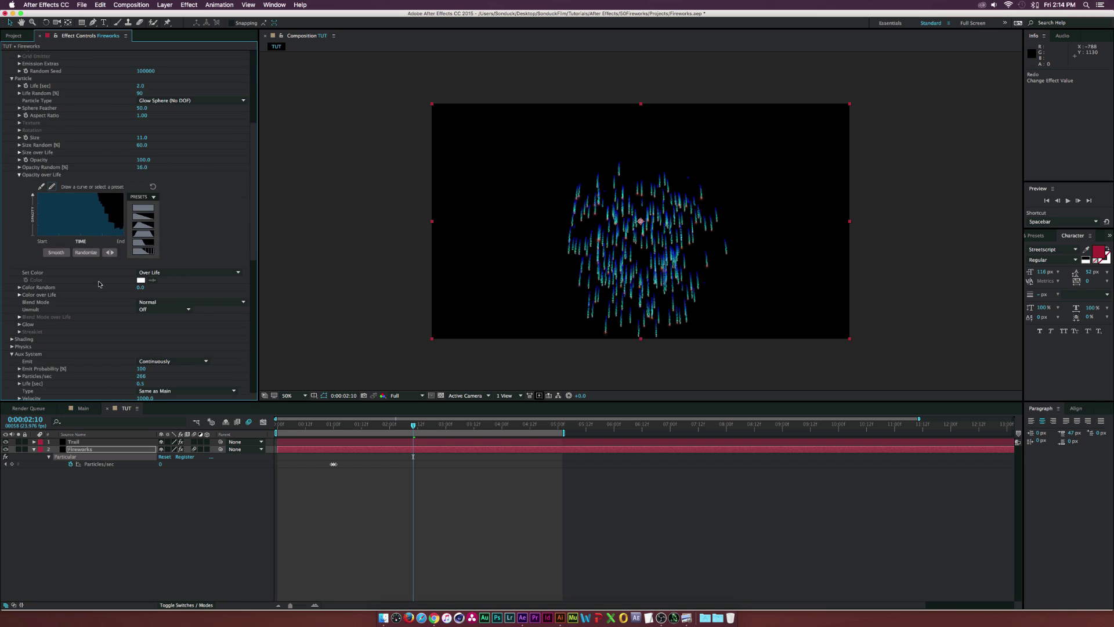
{"action": "scroll", "coordinate": [107, 309], "scroll_direction": "down", "scroll_amount": 8}
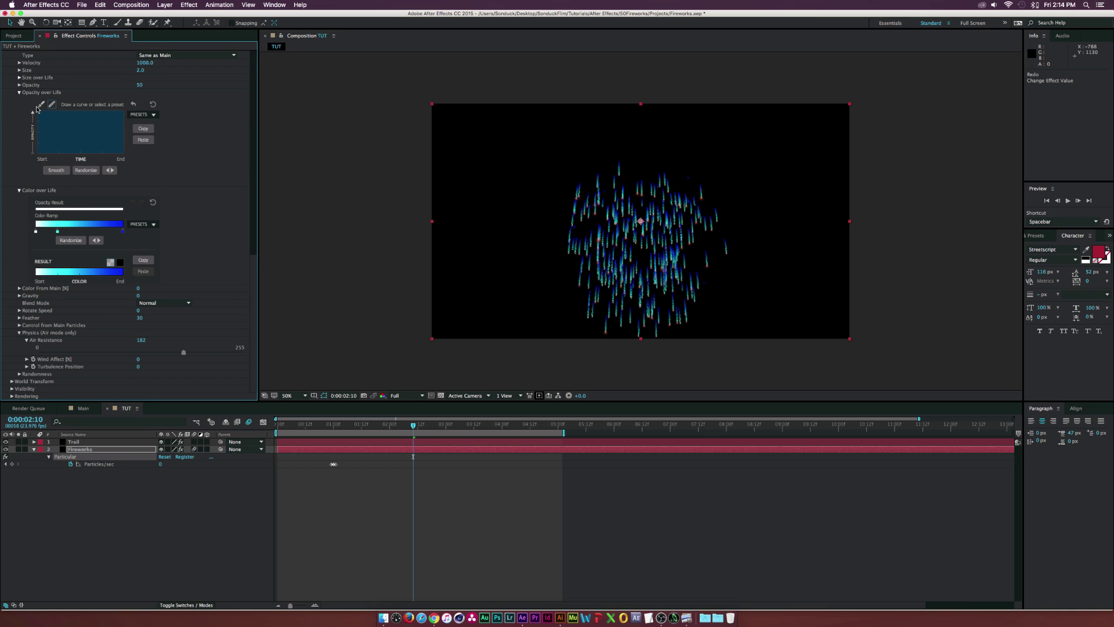
{"action": "scroll", "coordinate": [36, 109], "scroll_direction": "up", "scroll_amount": 12}
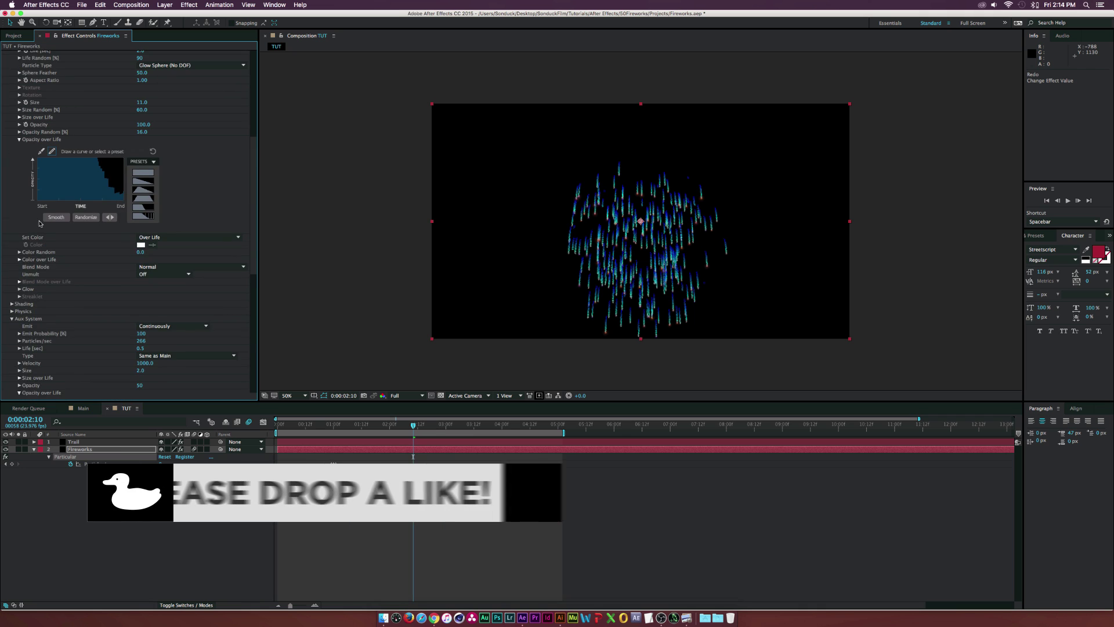
{"action": "scroll", "coordinate": [35, 348], "scroll_direction": "down", "scroll_amount": 2}
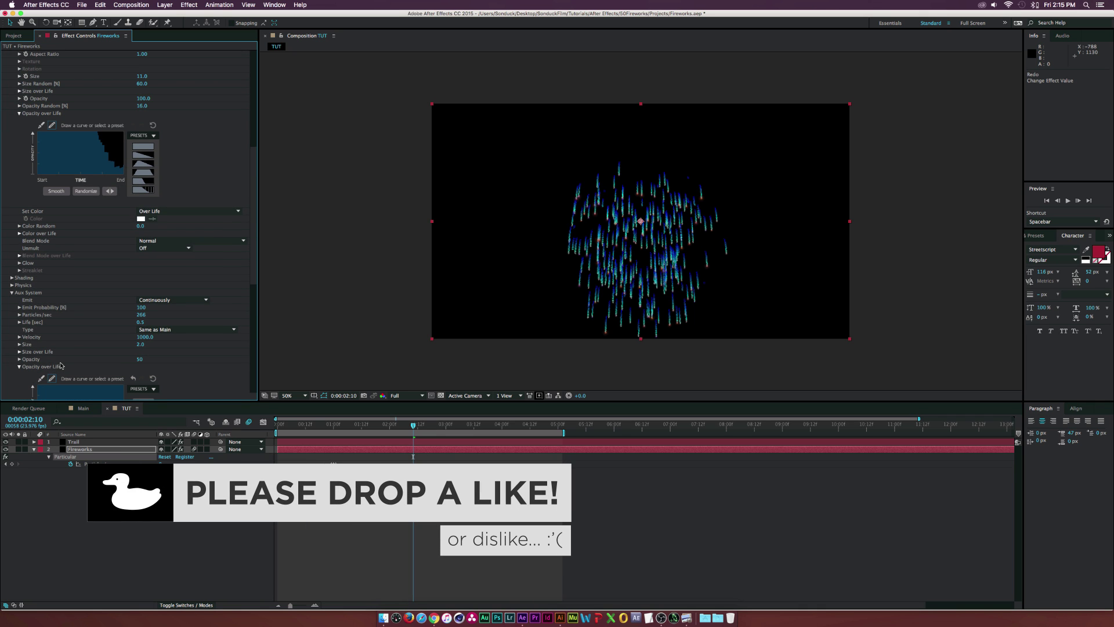
{"action": "scroll", "coordinate": [61, 366], "scroll_direction": "down", "scroll_amount": 4}
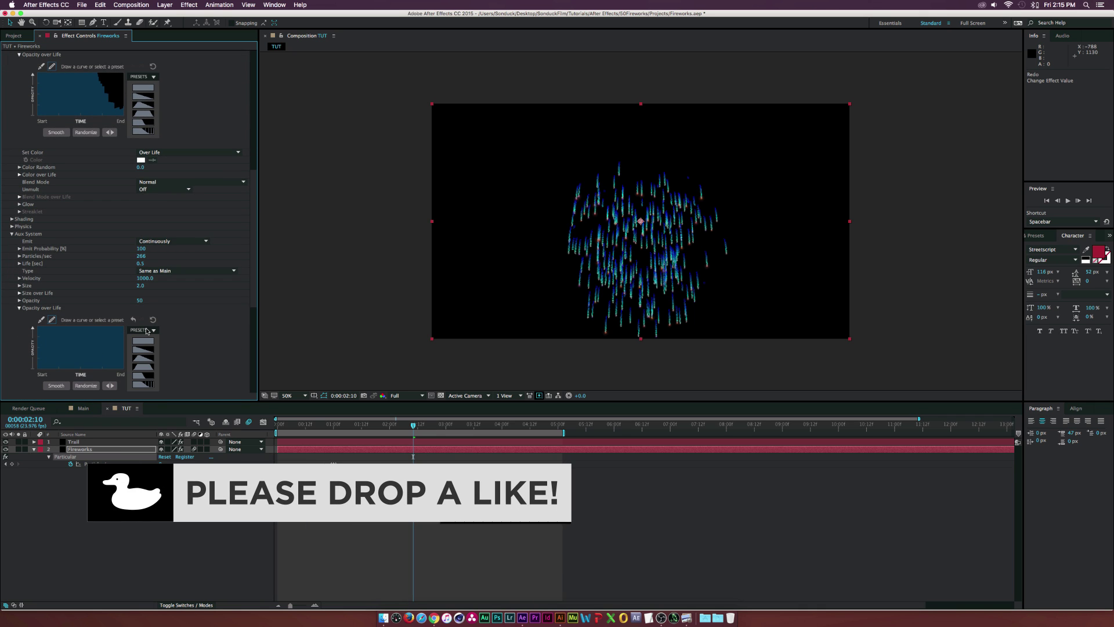
{"action": "left_click", "coordinate": [144, 350]}
Scrub the timeline to about 0:00:04:16 to check how the explosion's auxiliary trails fade out
{"action": "left_click_drag", "start_coordinate": [419, 433], "coordinate": [395, 439]}
{"action": "key", "text": "space"}
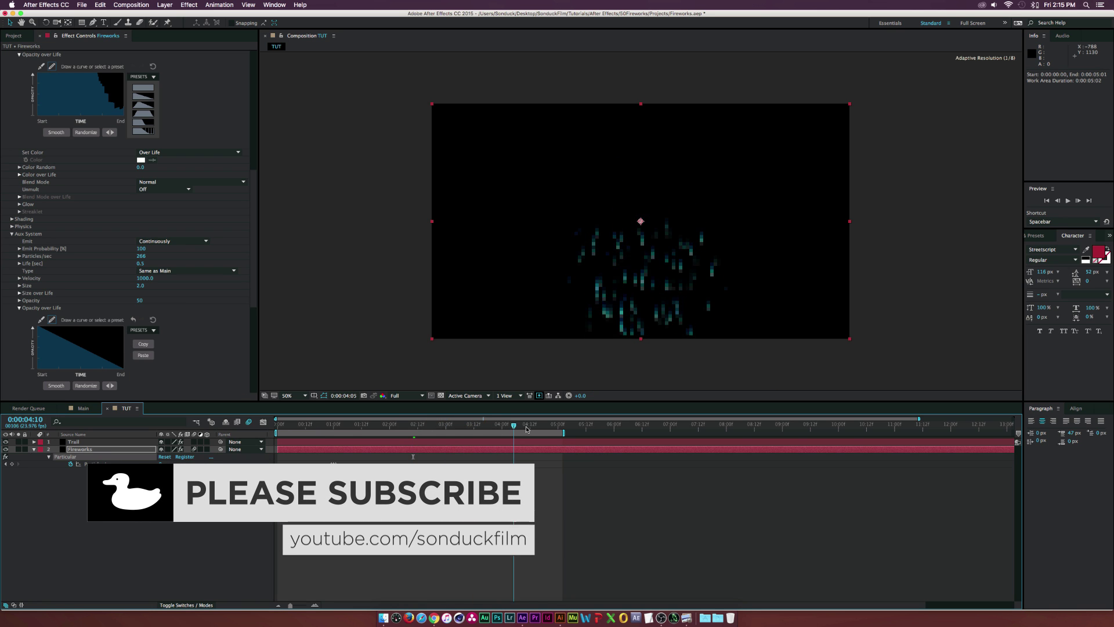
{"action": "mouse_move", "coordinate": [544, 425]}
{"action": "left_mouse_down"}
{"action": "mouse_move", "coordinate": [557, 430]}
{"action": "mouse_move", "coordinate": [540, 429]}
{"action": "left_mouse_up"}
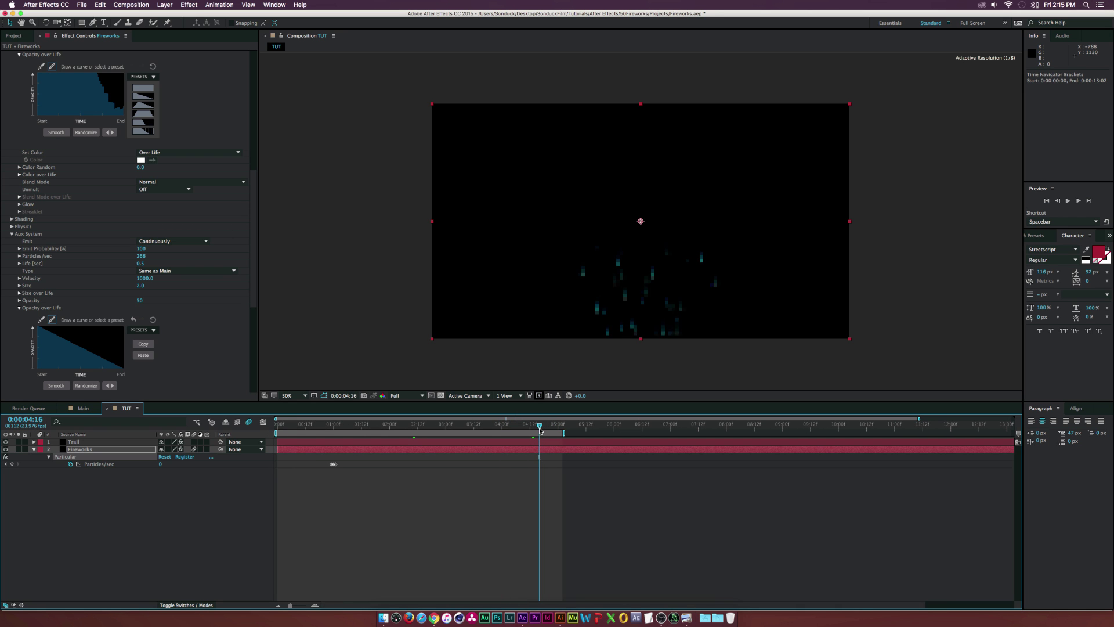
Render the TUT composition to a movie file through the render queue
{"action": "left_click", "coordinate": [129, 4]}
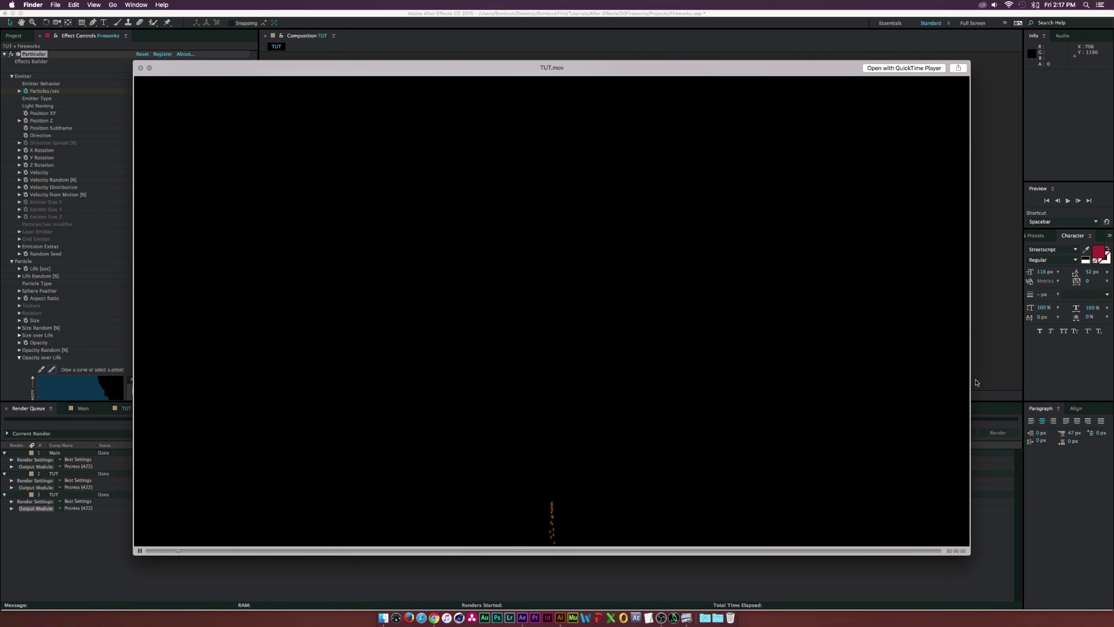